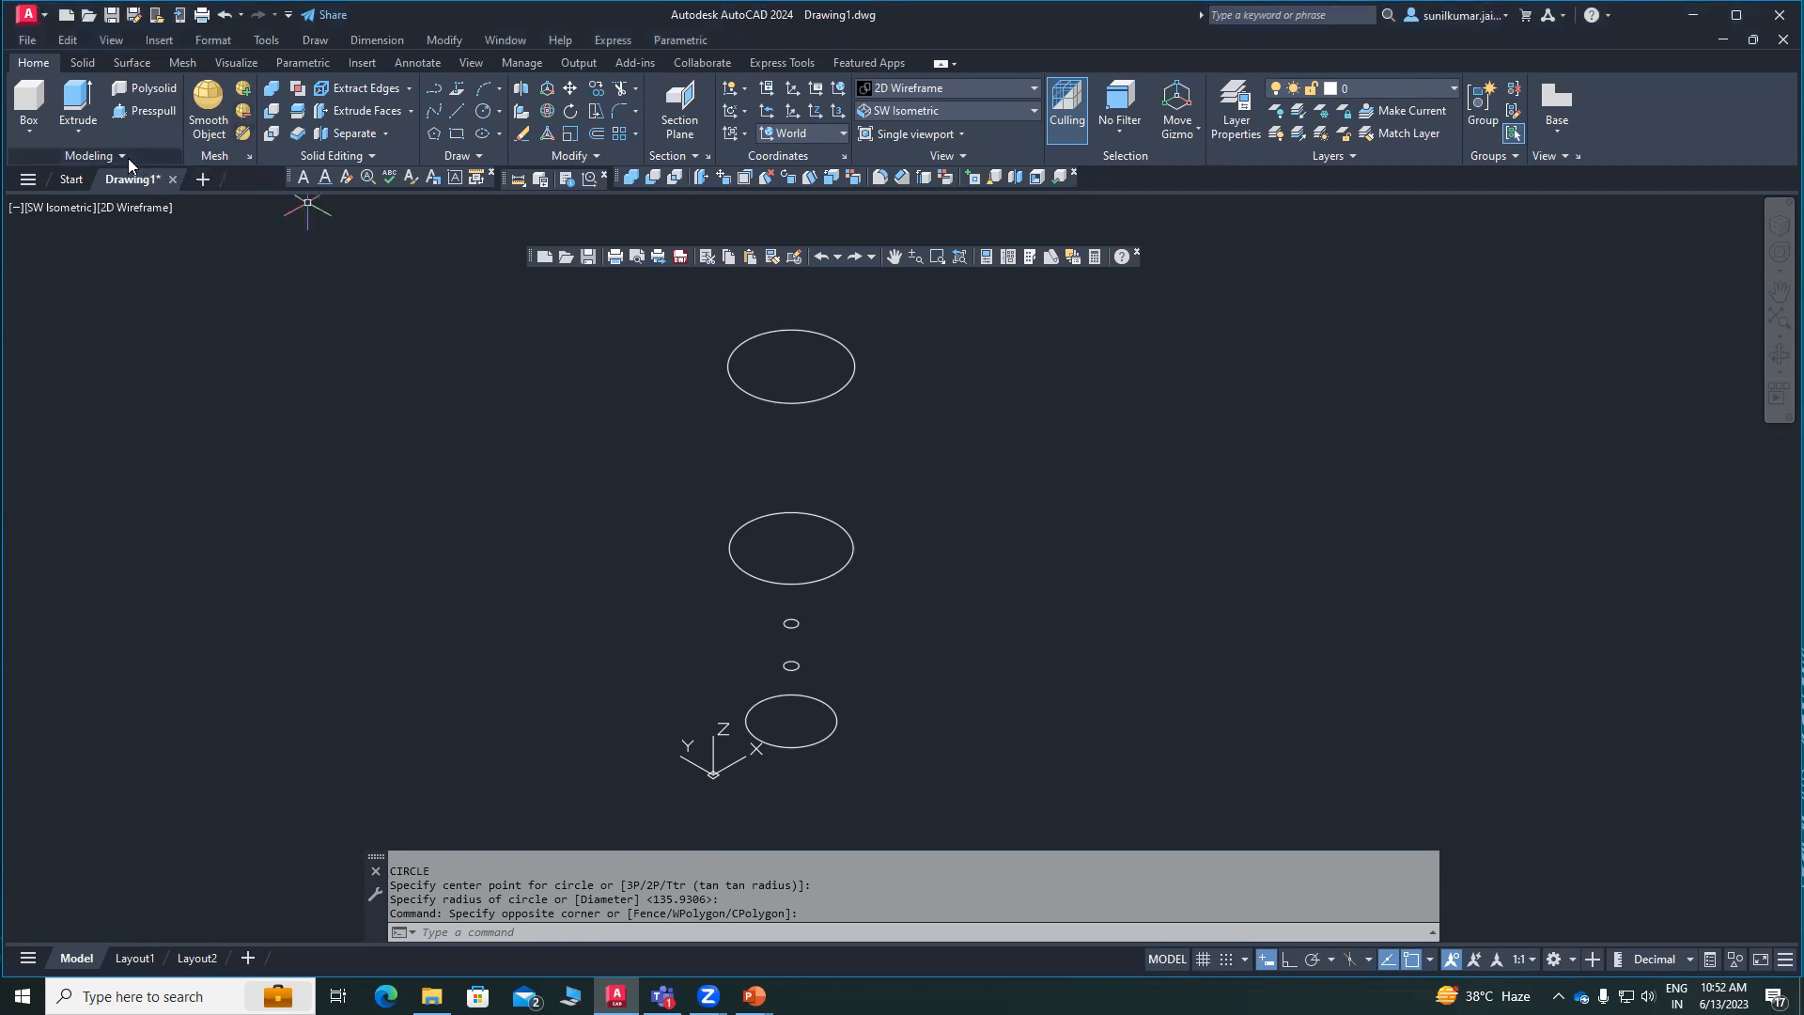
- Loft a solid through the five circles in order from the base circle up to the top circle, using cross sections only
{"action": "left_click", "coordinate": [79, 132]}
{"action": "left_click", "coordinate": [94, 192]}
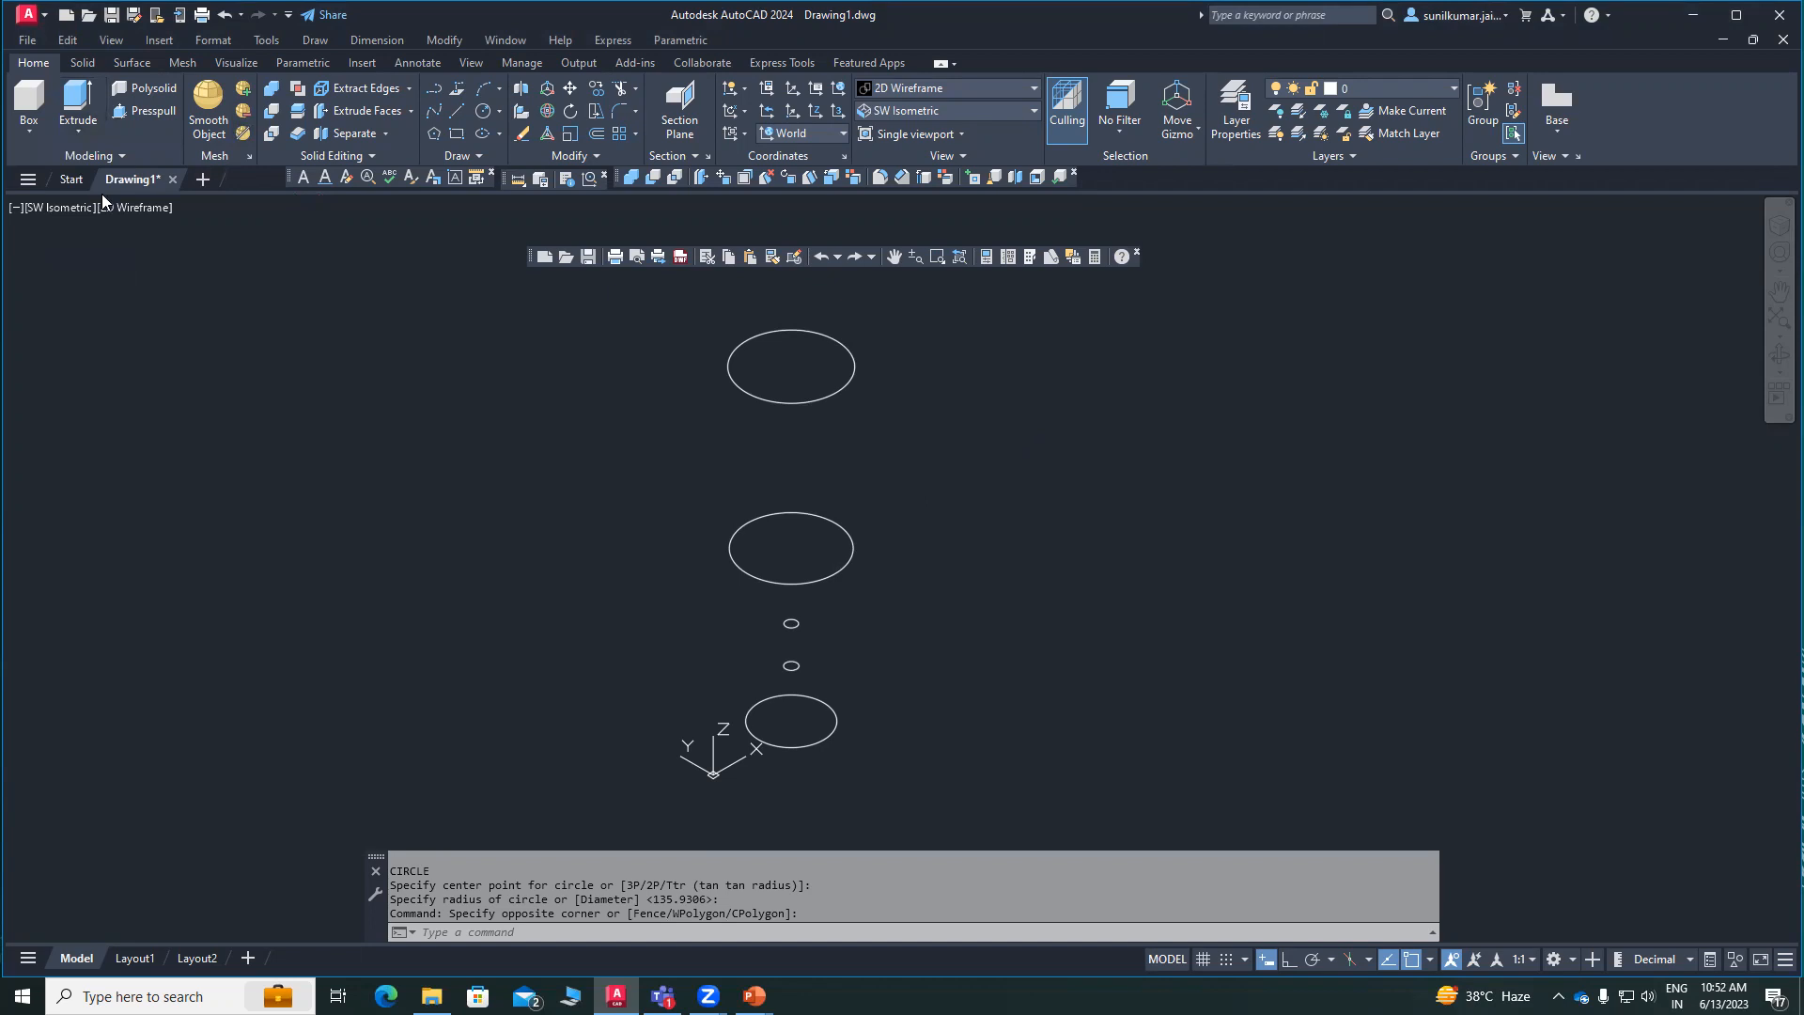
{"action": "left_click", "coordinate": [72, 132]}
{"action": "left_click", "coordinate": [91, 200]}
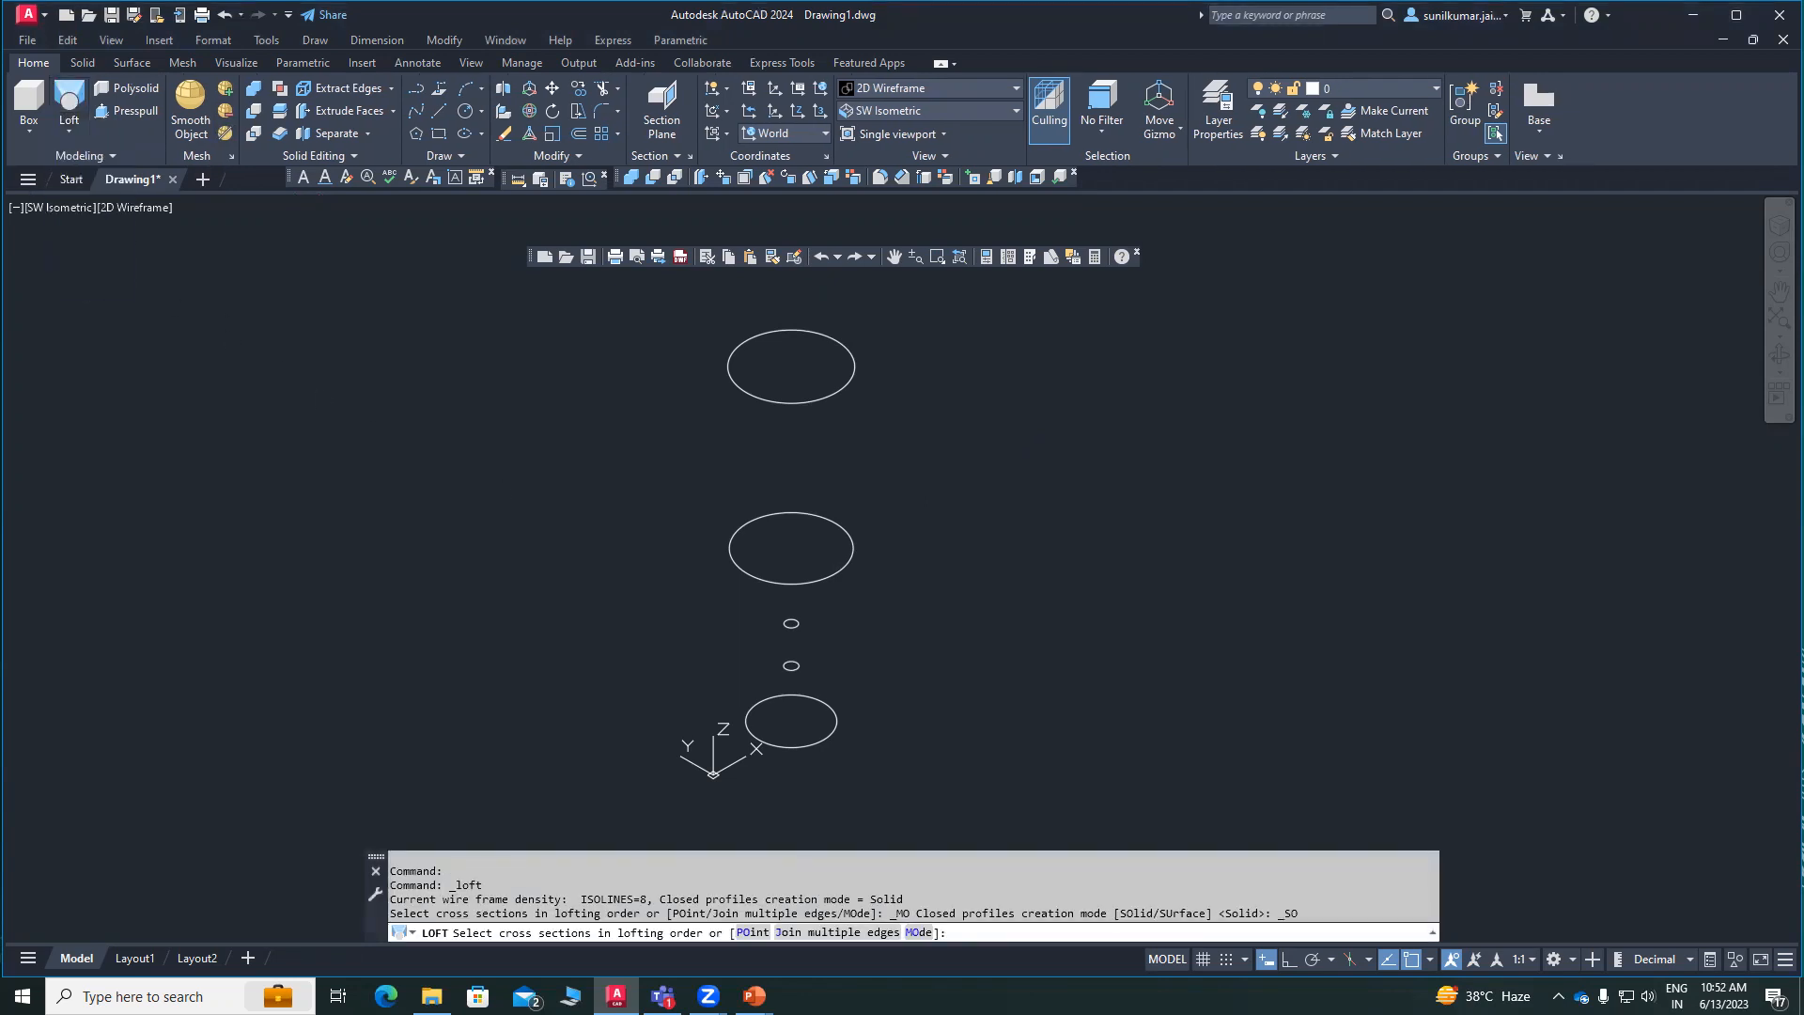
{"action": "left_click", "coordinate": [837, 730]}
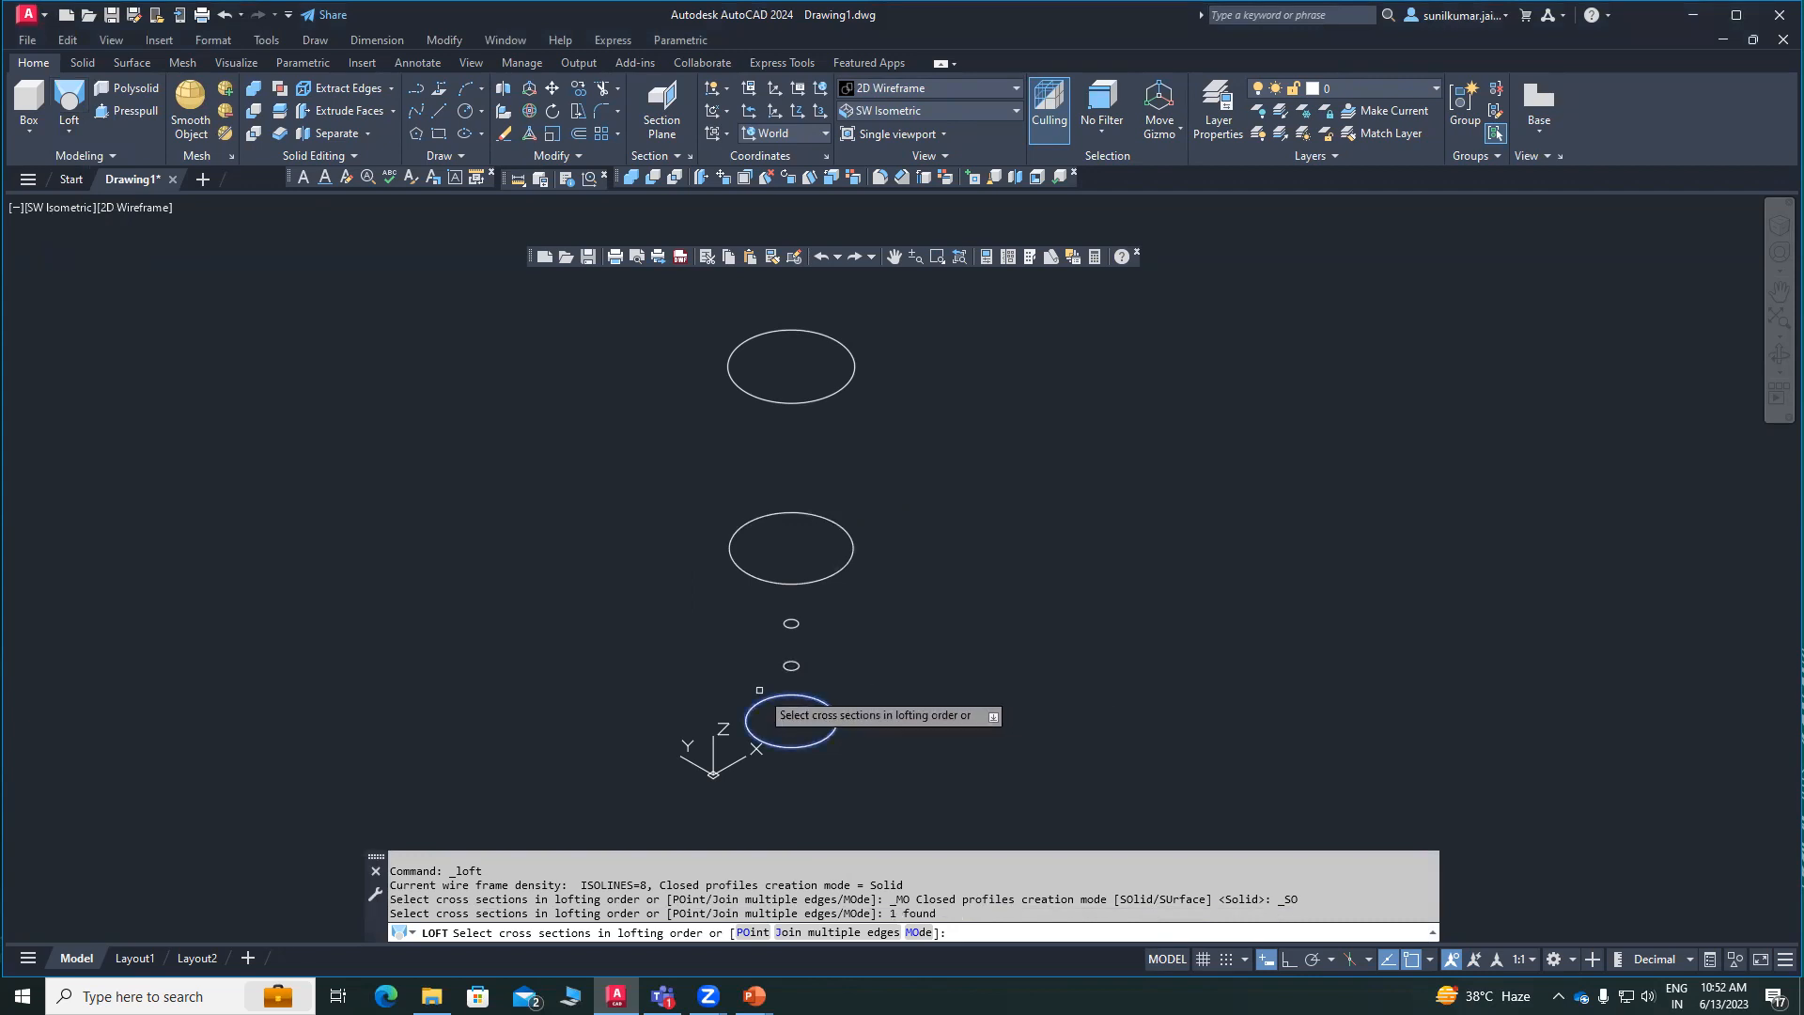
{"action": "left_click", "coordinate": [783, 661]}
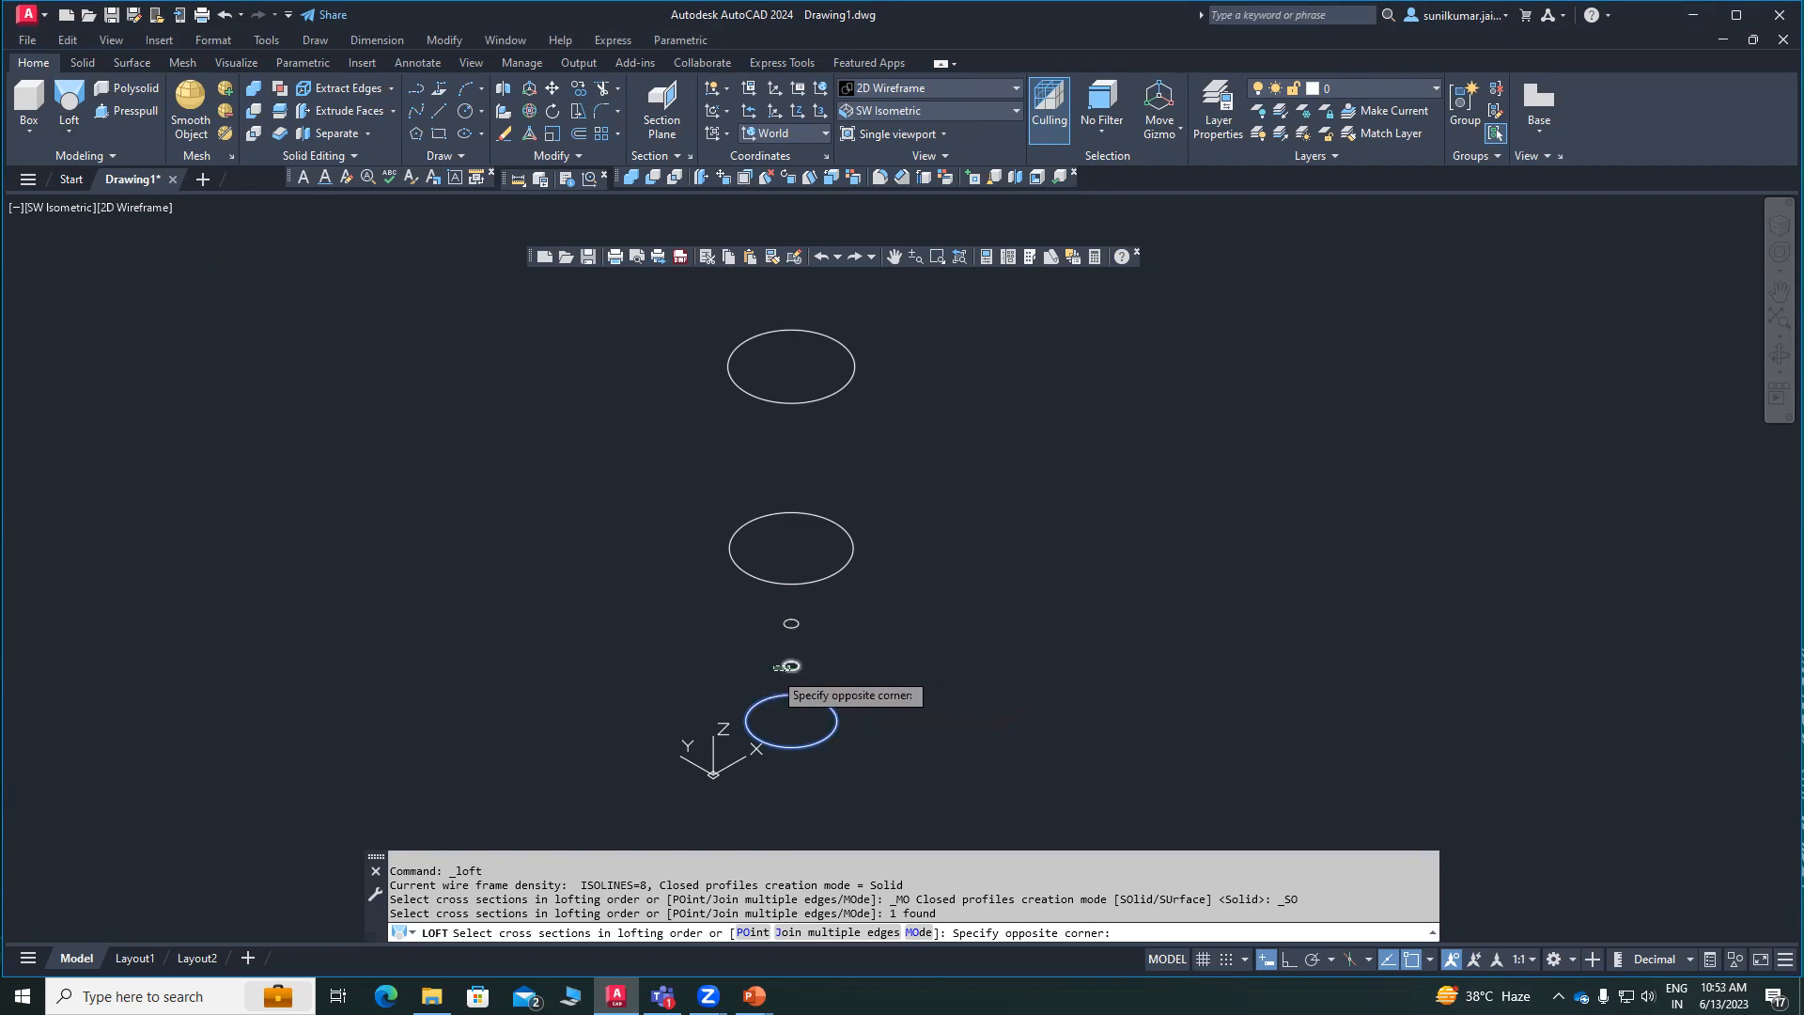
{"action": "left_click", "coordinate": [797, 667]}
{"action": "left_click", "coordinate": [792, 623]}
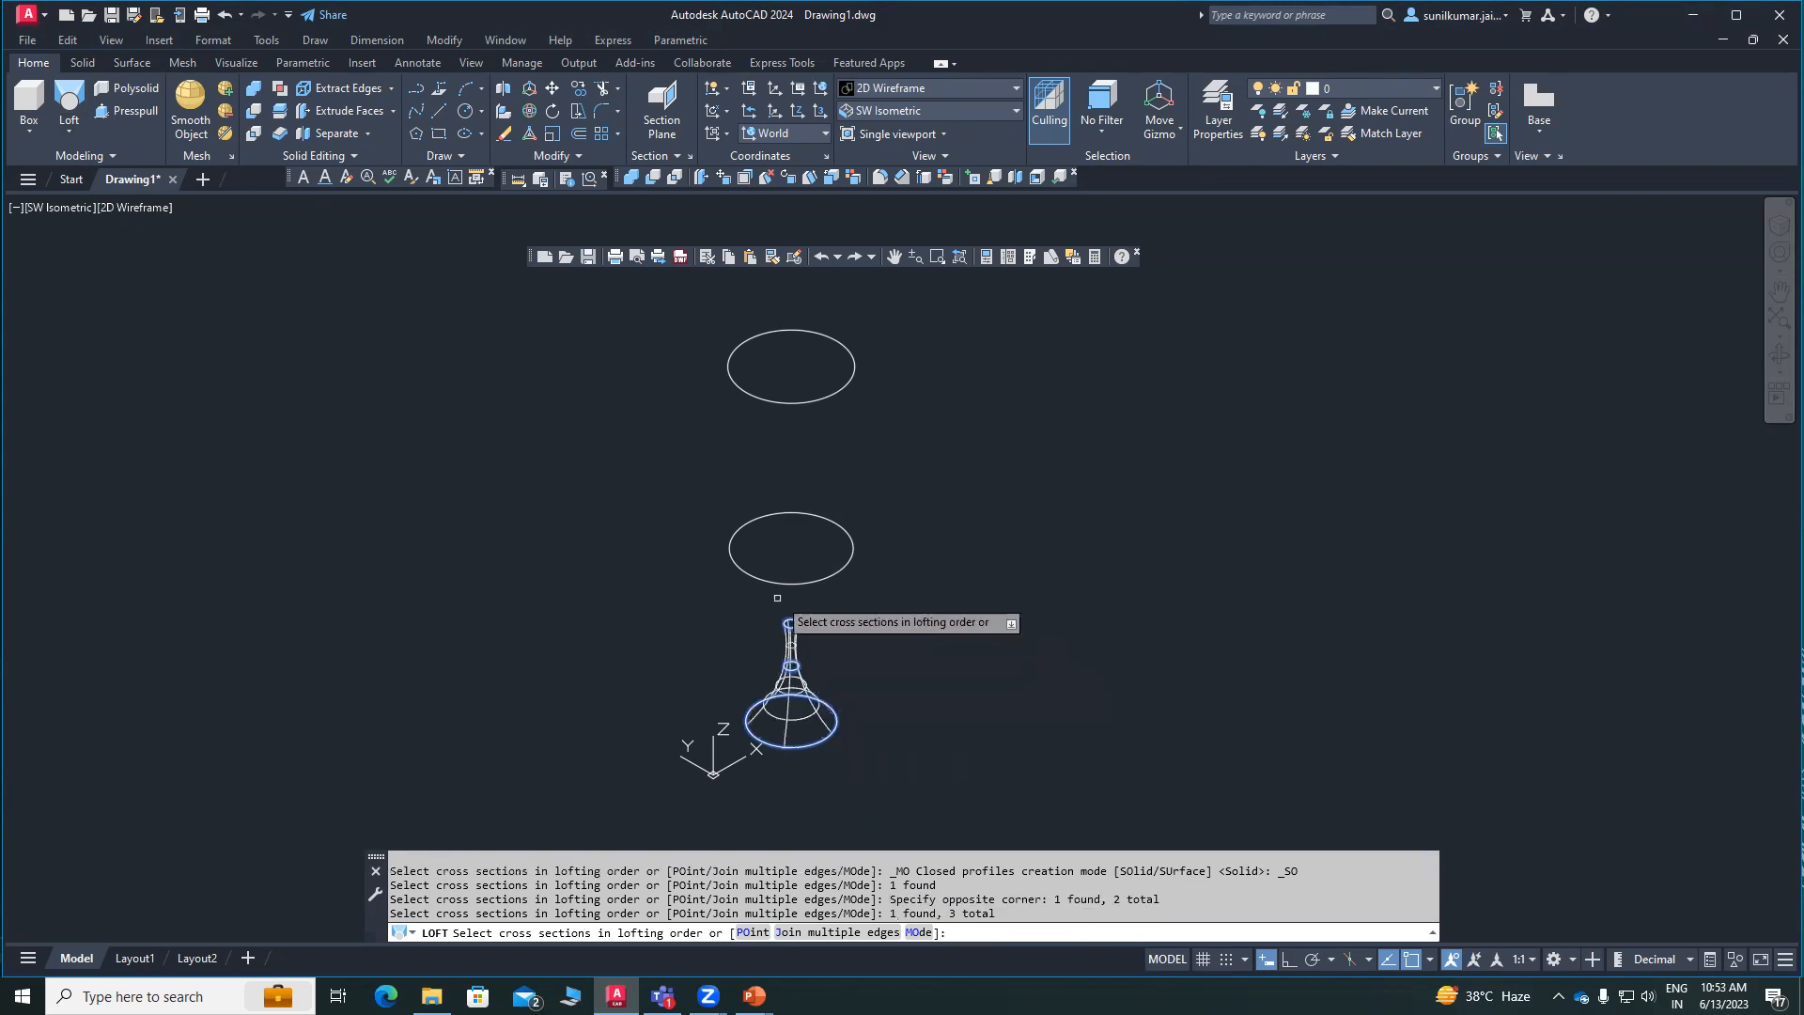
{"action": "left_click", "coordinate": [744, 573]}
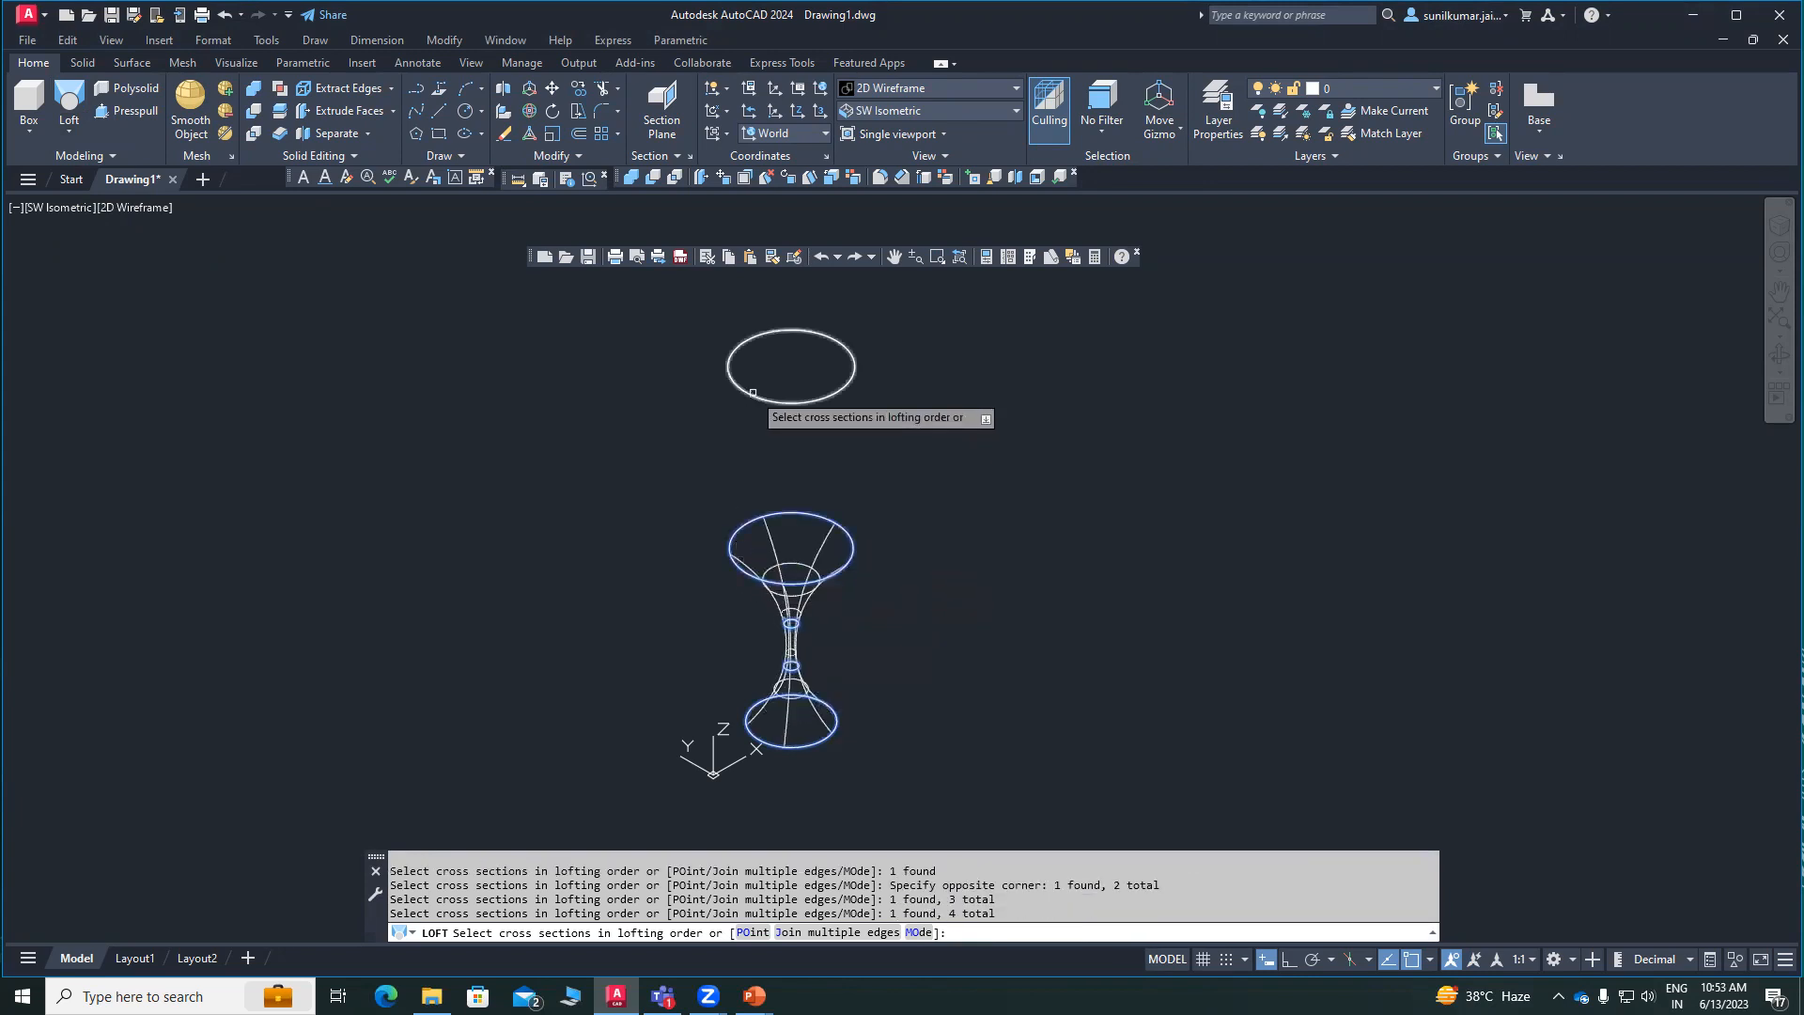
{"action": "left_click", "coordinate": [753, 393]}
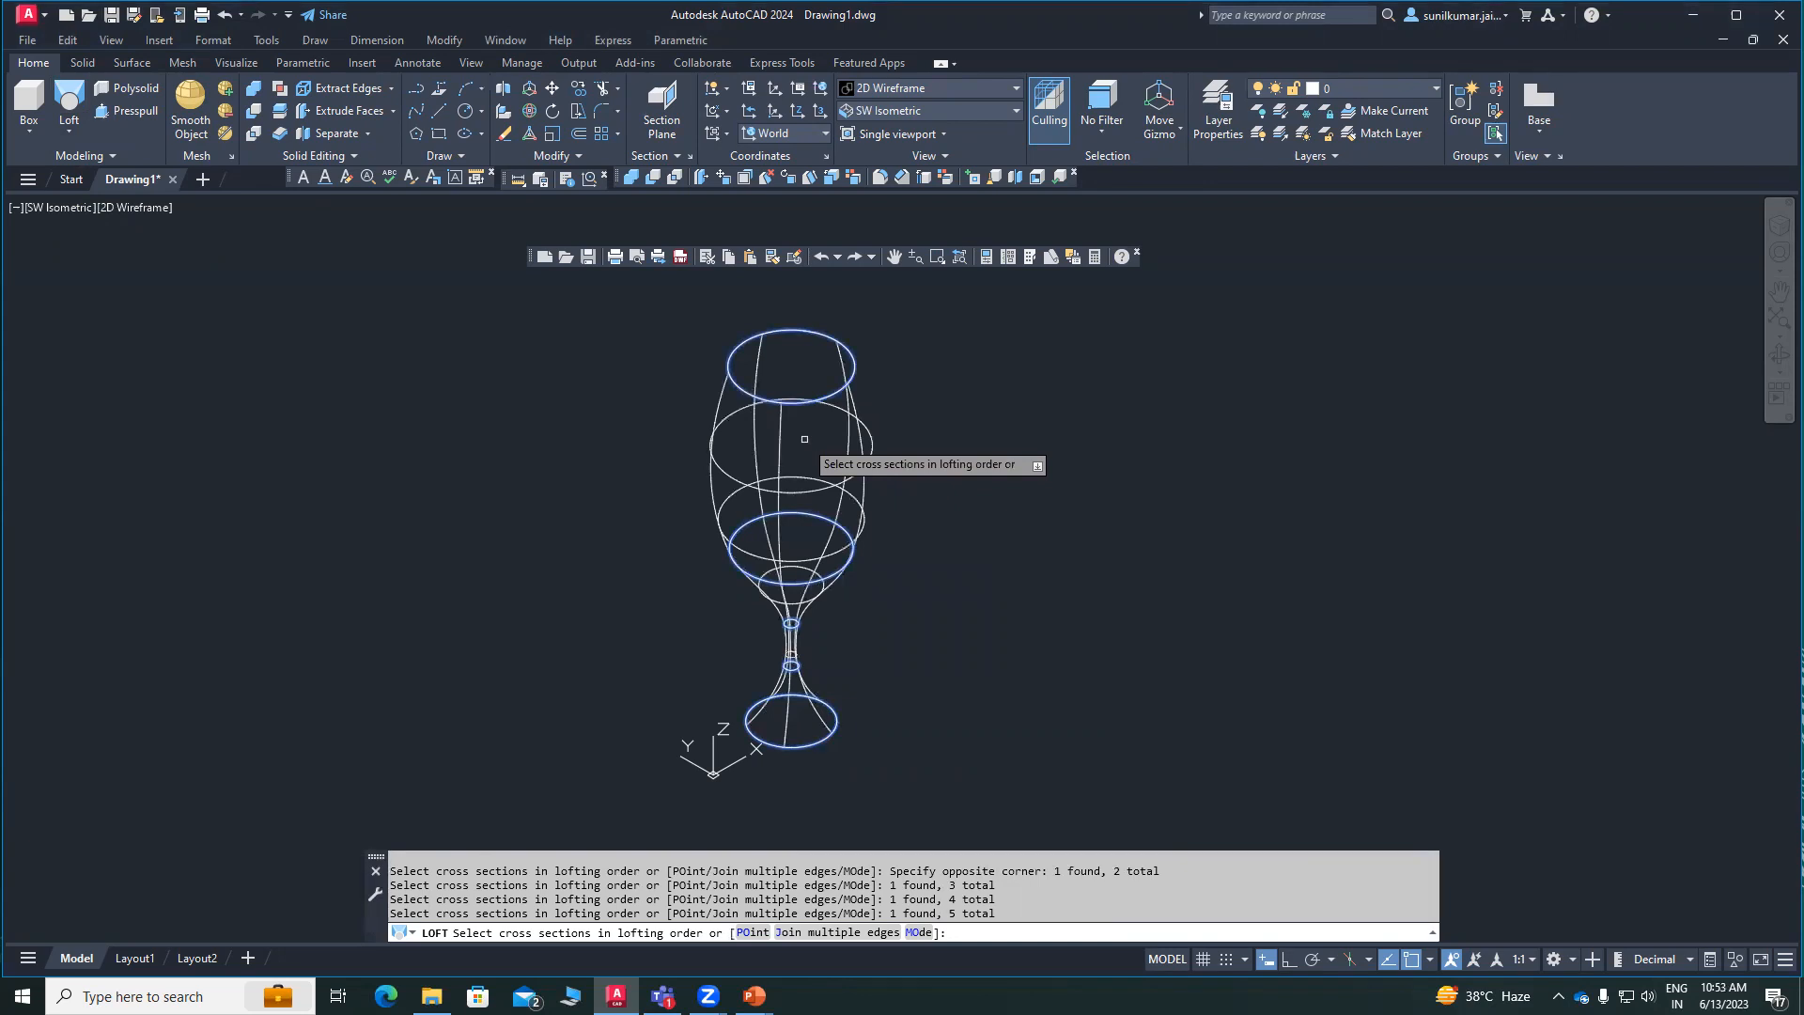
{"action": "key", "text": "Return"}
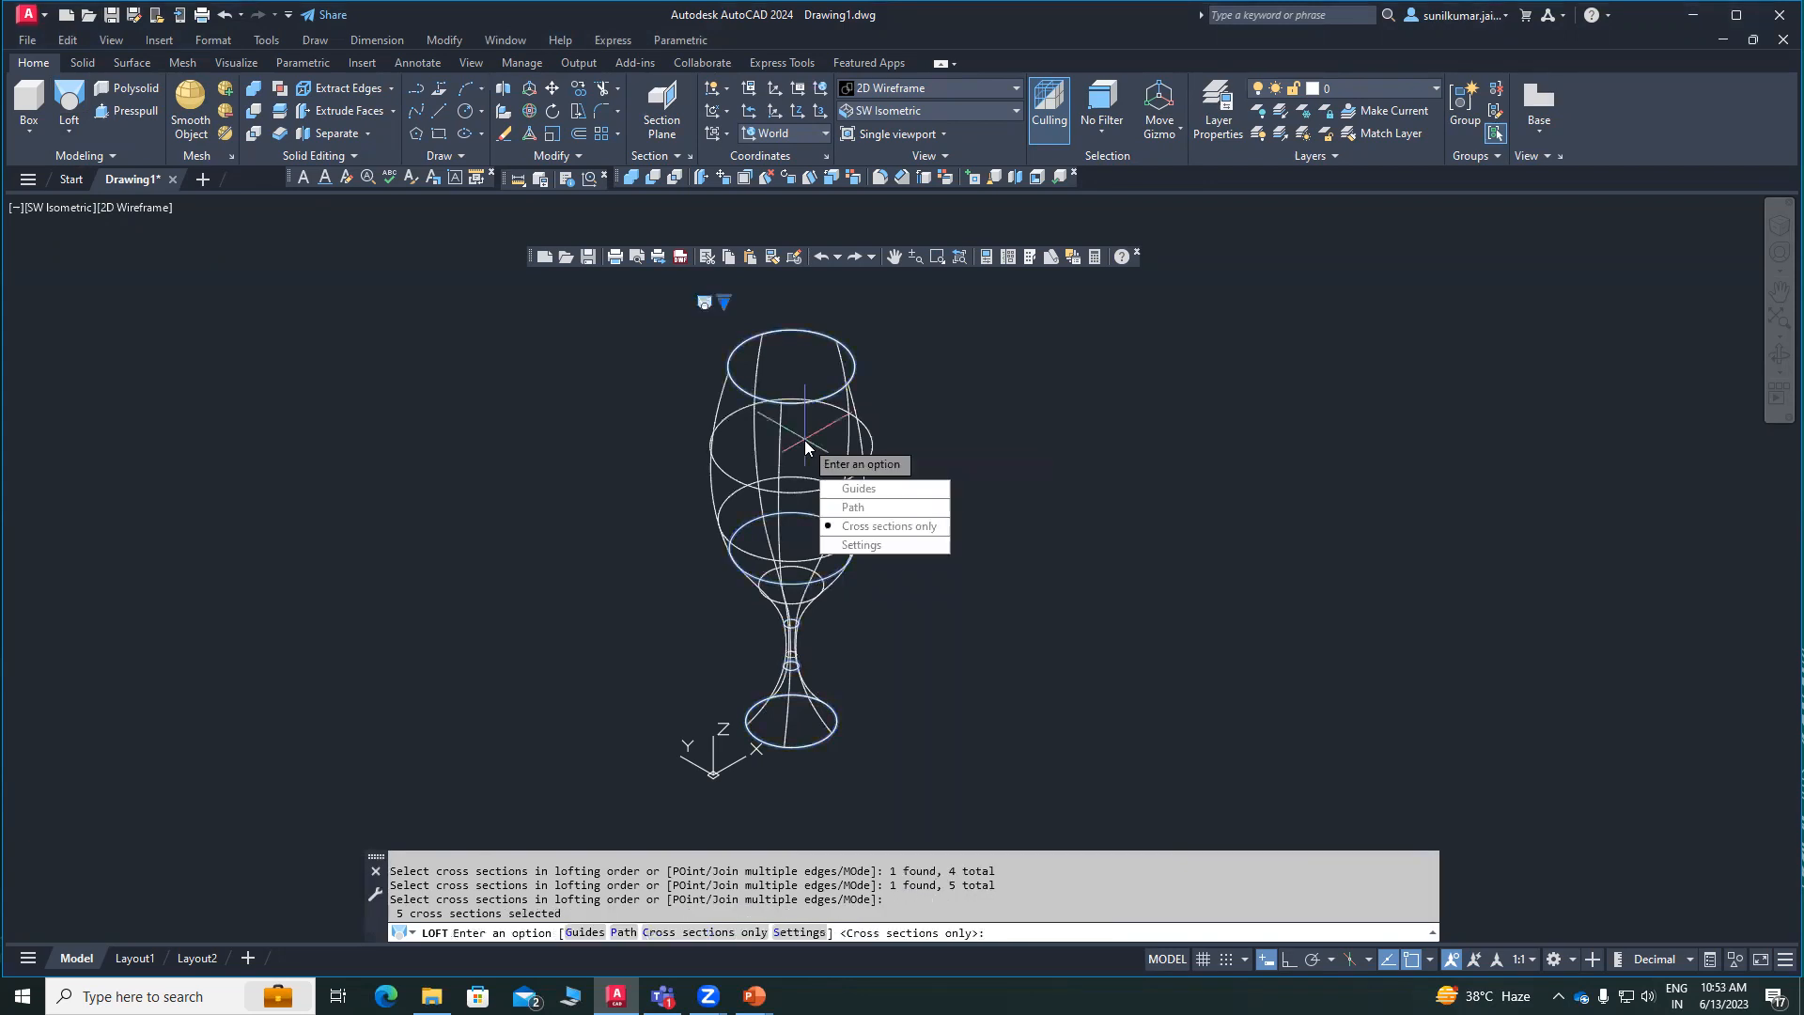
{"action": "key", "text": "Return"}
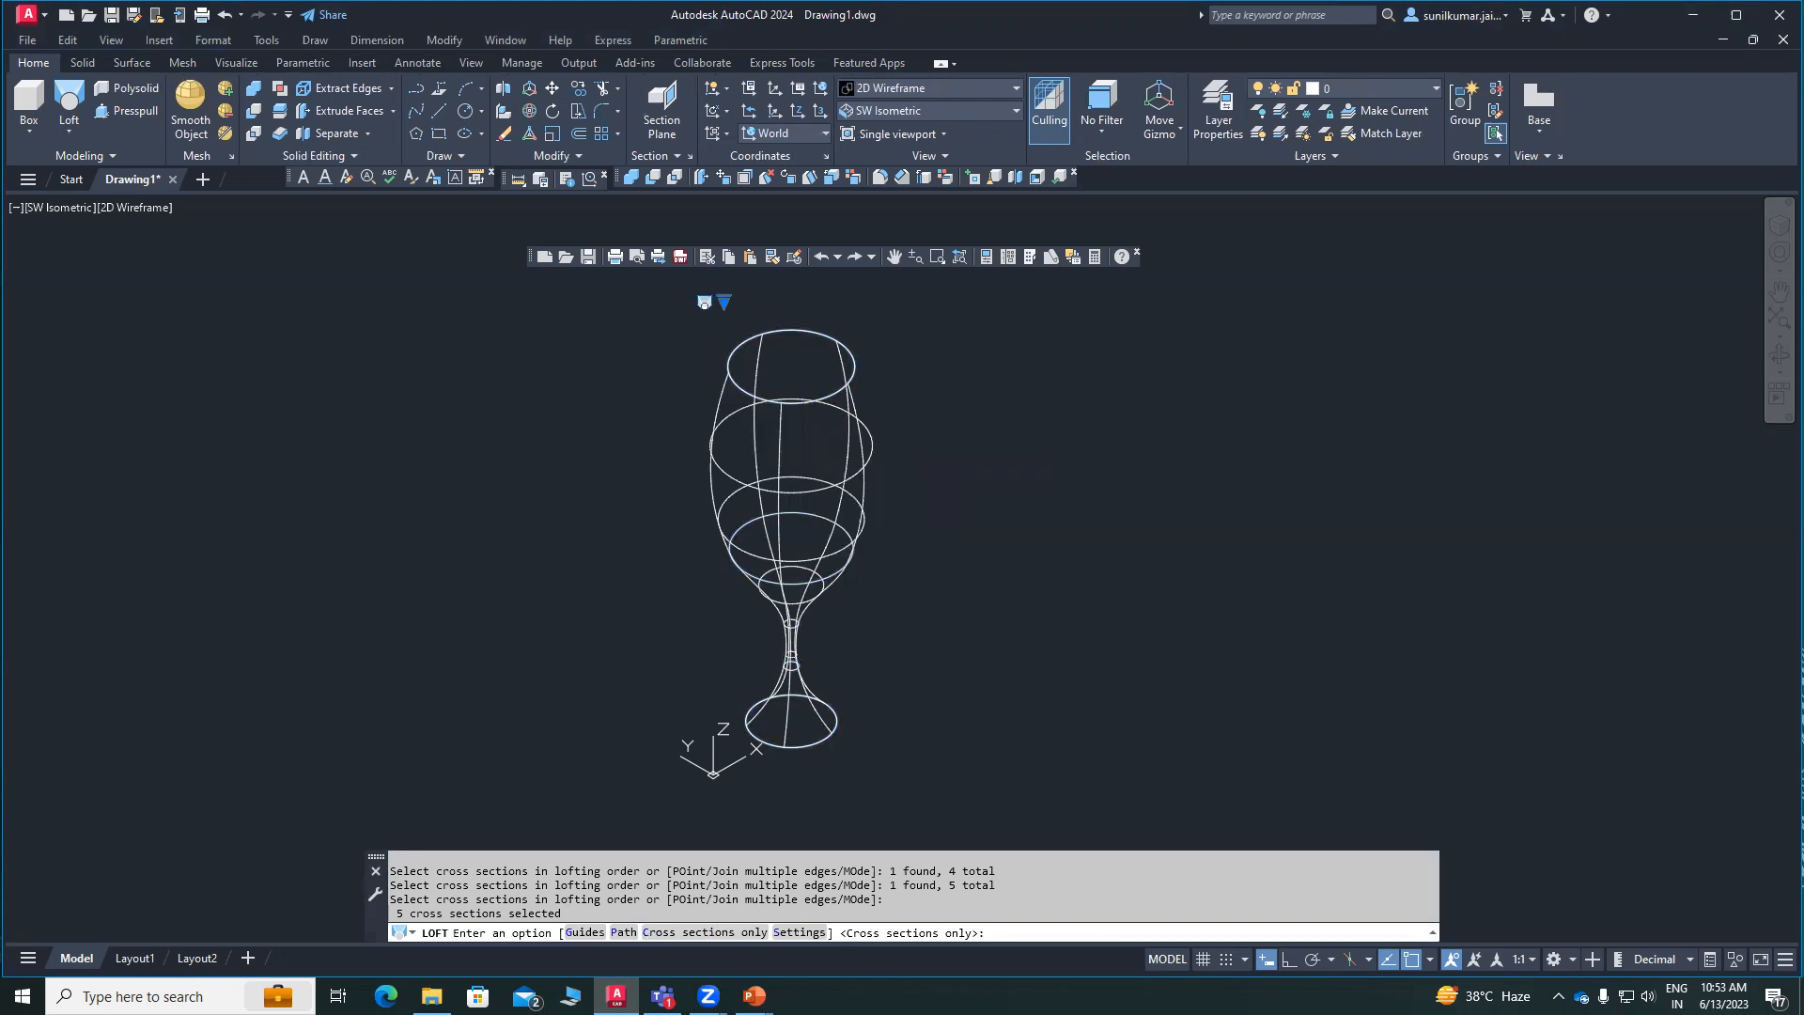
- Display the lofted glass in the Conceptual visual style
{"action": "middle_click_drag", "start_coordinate": [999, 481], "coordinate": [966, 444]}
{"action": "scroll", "coordinate": [968, 451], "scroll_direction": "down", "scroll_amount": 5}
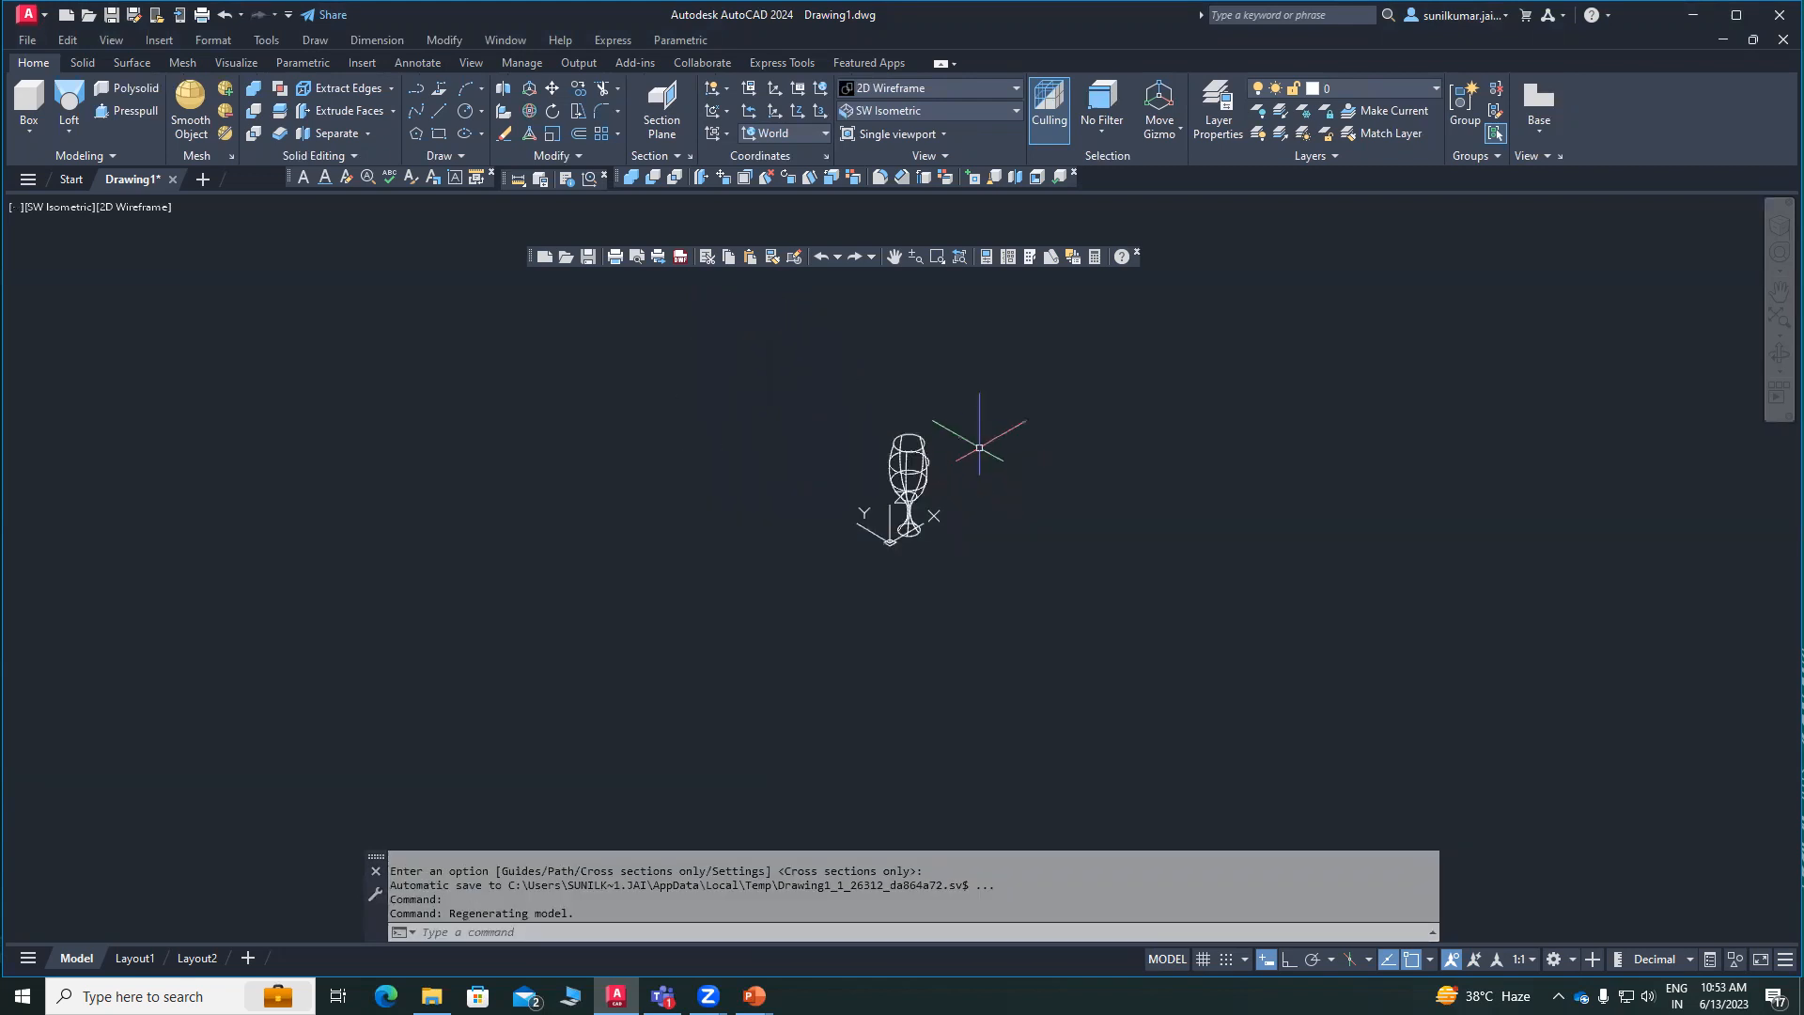
{"action": "scroll", "coordinate": [966, 450], "scroll_direction": "up", "scroll_amount": 3}
{"action": "middle_click_drag", "start_coordinate": [887, 490], "coordinate": [857, 481]}
{"action": "scroll", "coordinate": [919, 441], "scroll_direction": "up", "scroll_amount": 4}
{"action": "scroll", "coordinate": [920, 433], "scroll_direction": "down", "scroll_amount": 2}
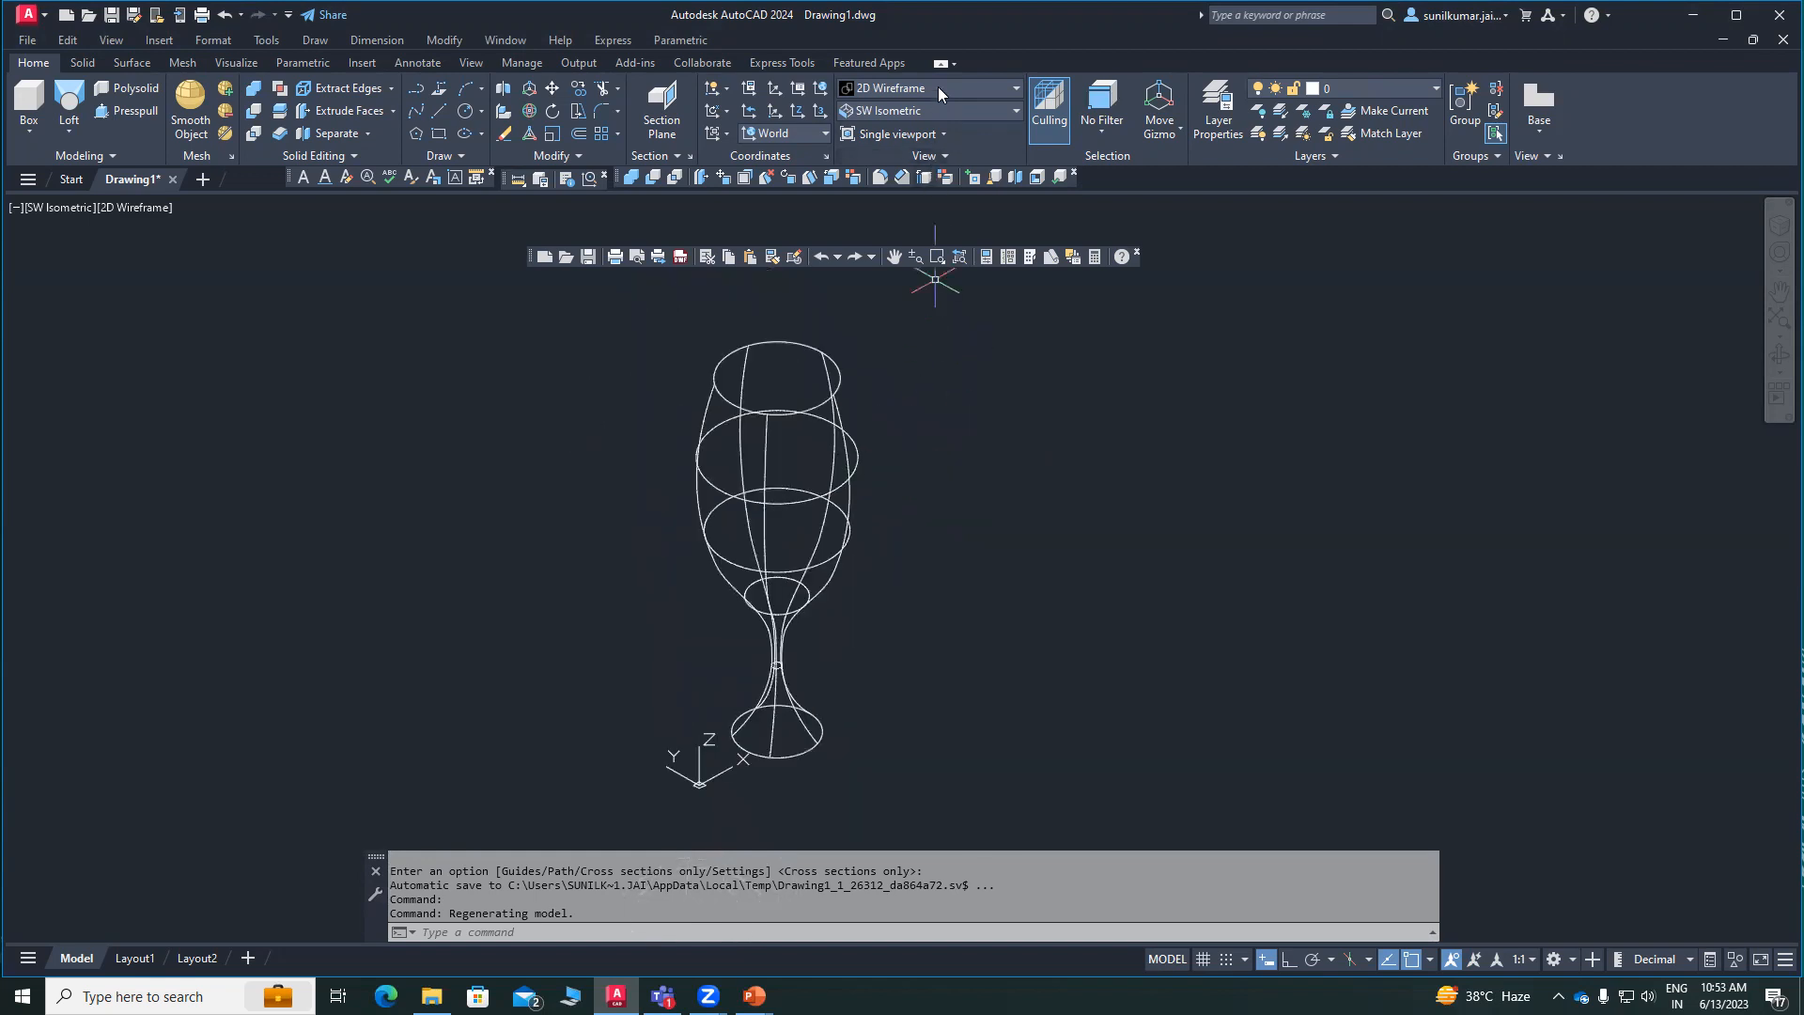
{"action": "left_click", "coordinate": [992, 86]}
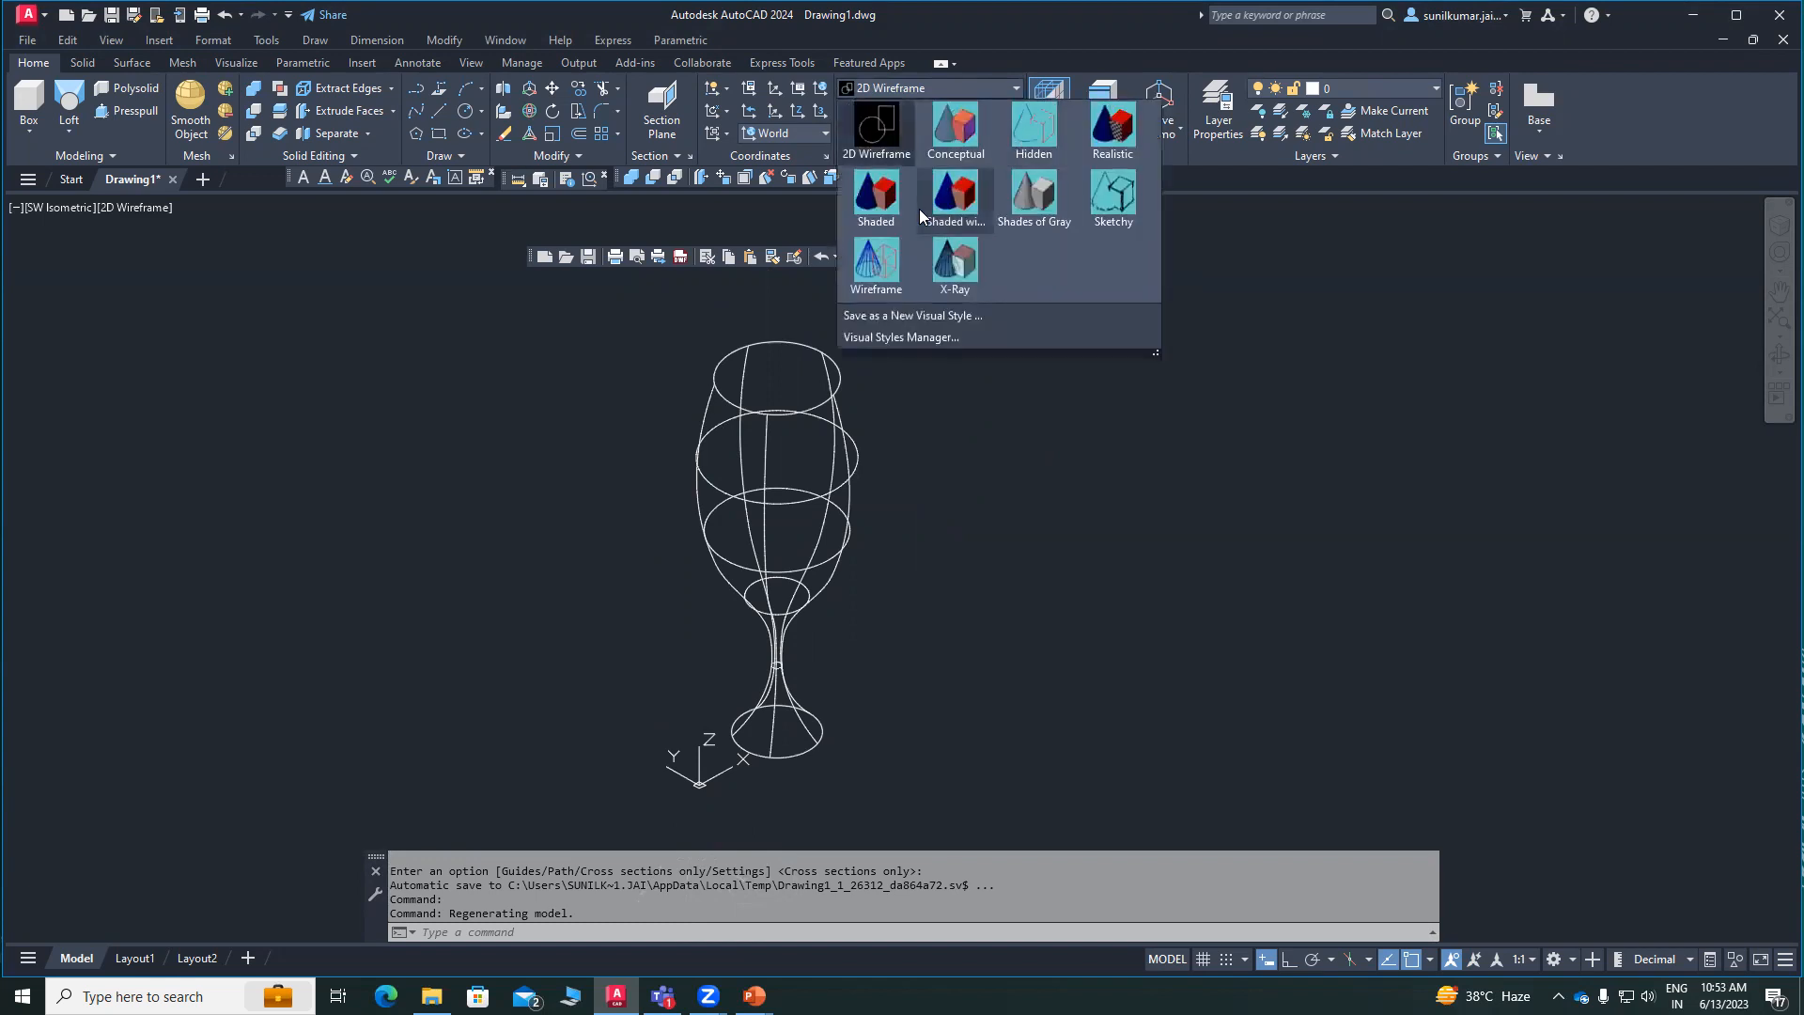
{"action": "left_click", "coordinate": [961, 133]}
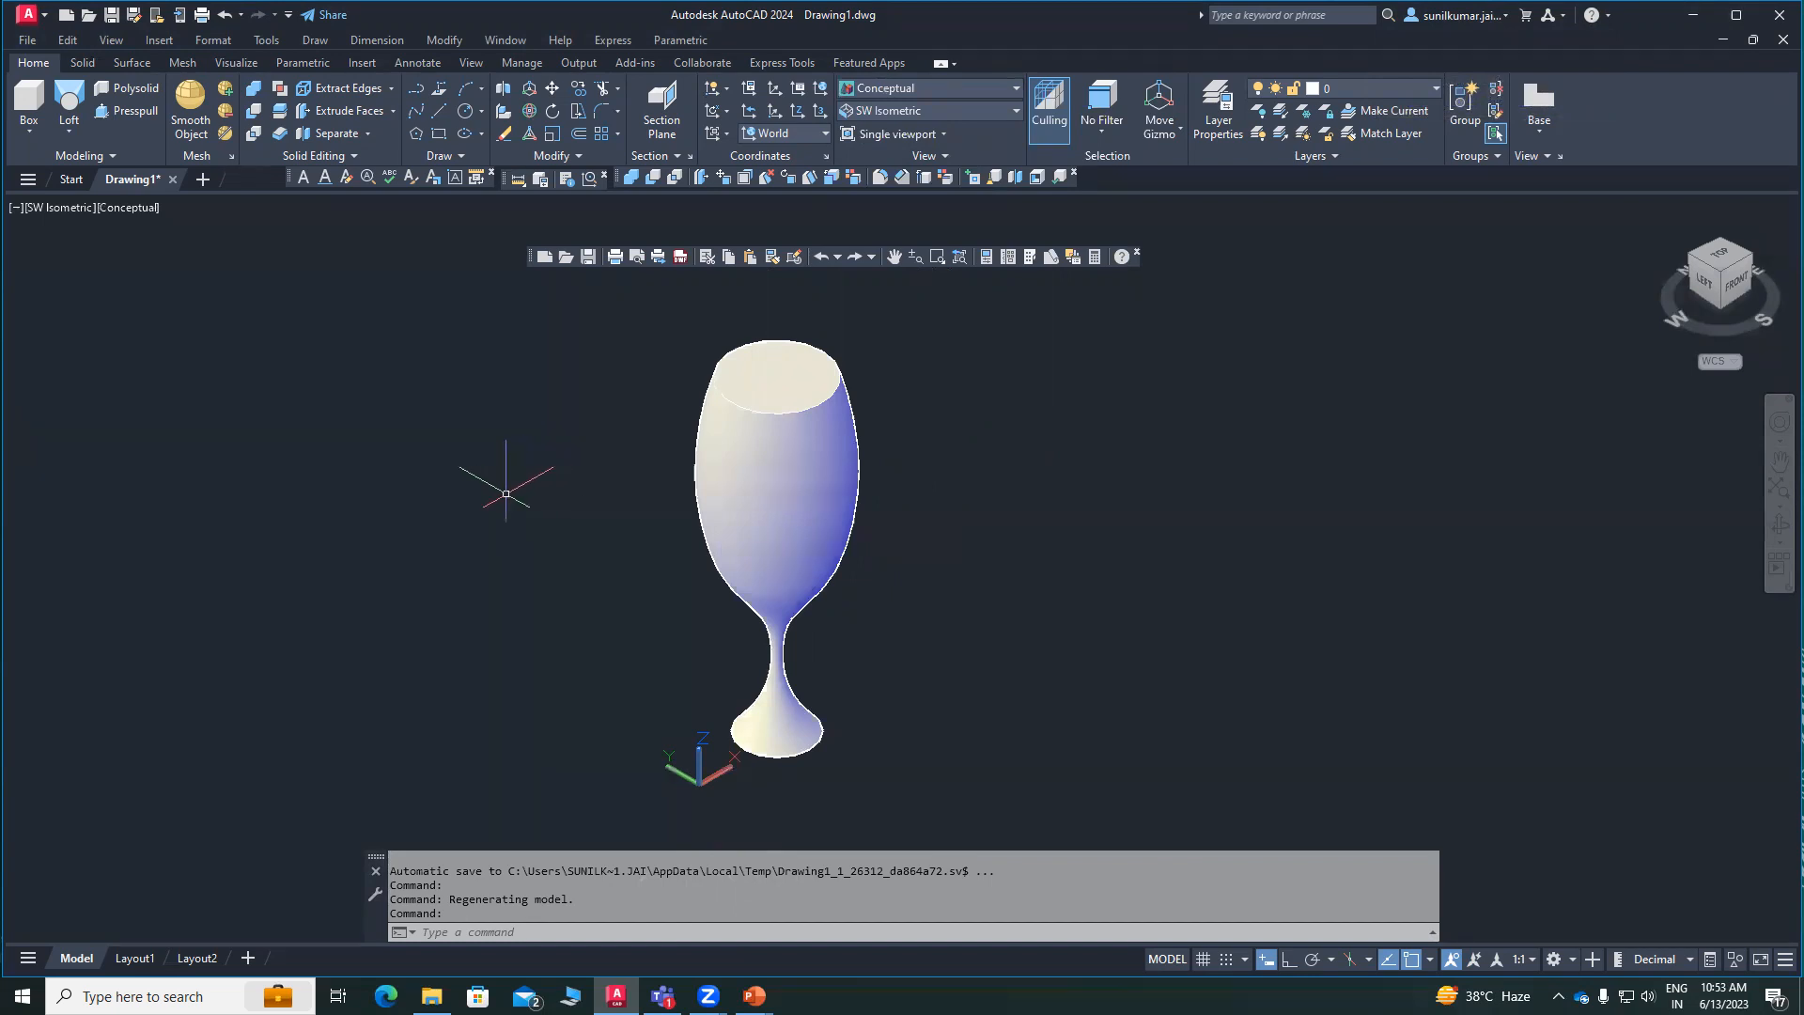
- Shell the glass solid with its top face removed, giving a thin wall offset by picking two points near the rim
{"action": "left_click", "coordinate": [367, 133]}
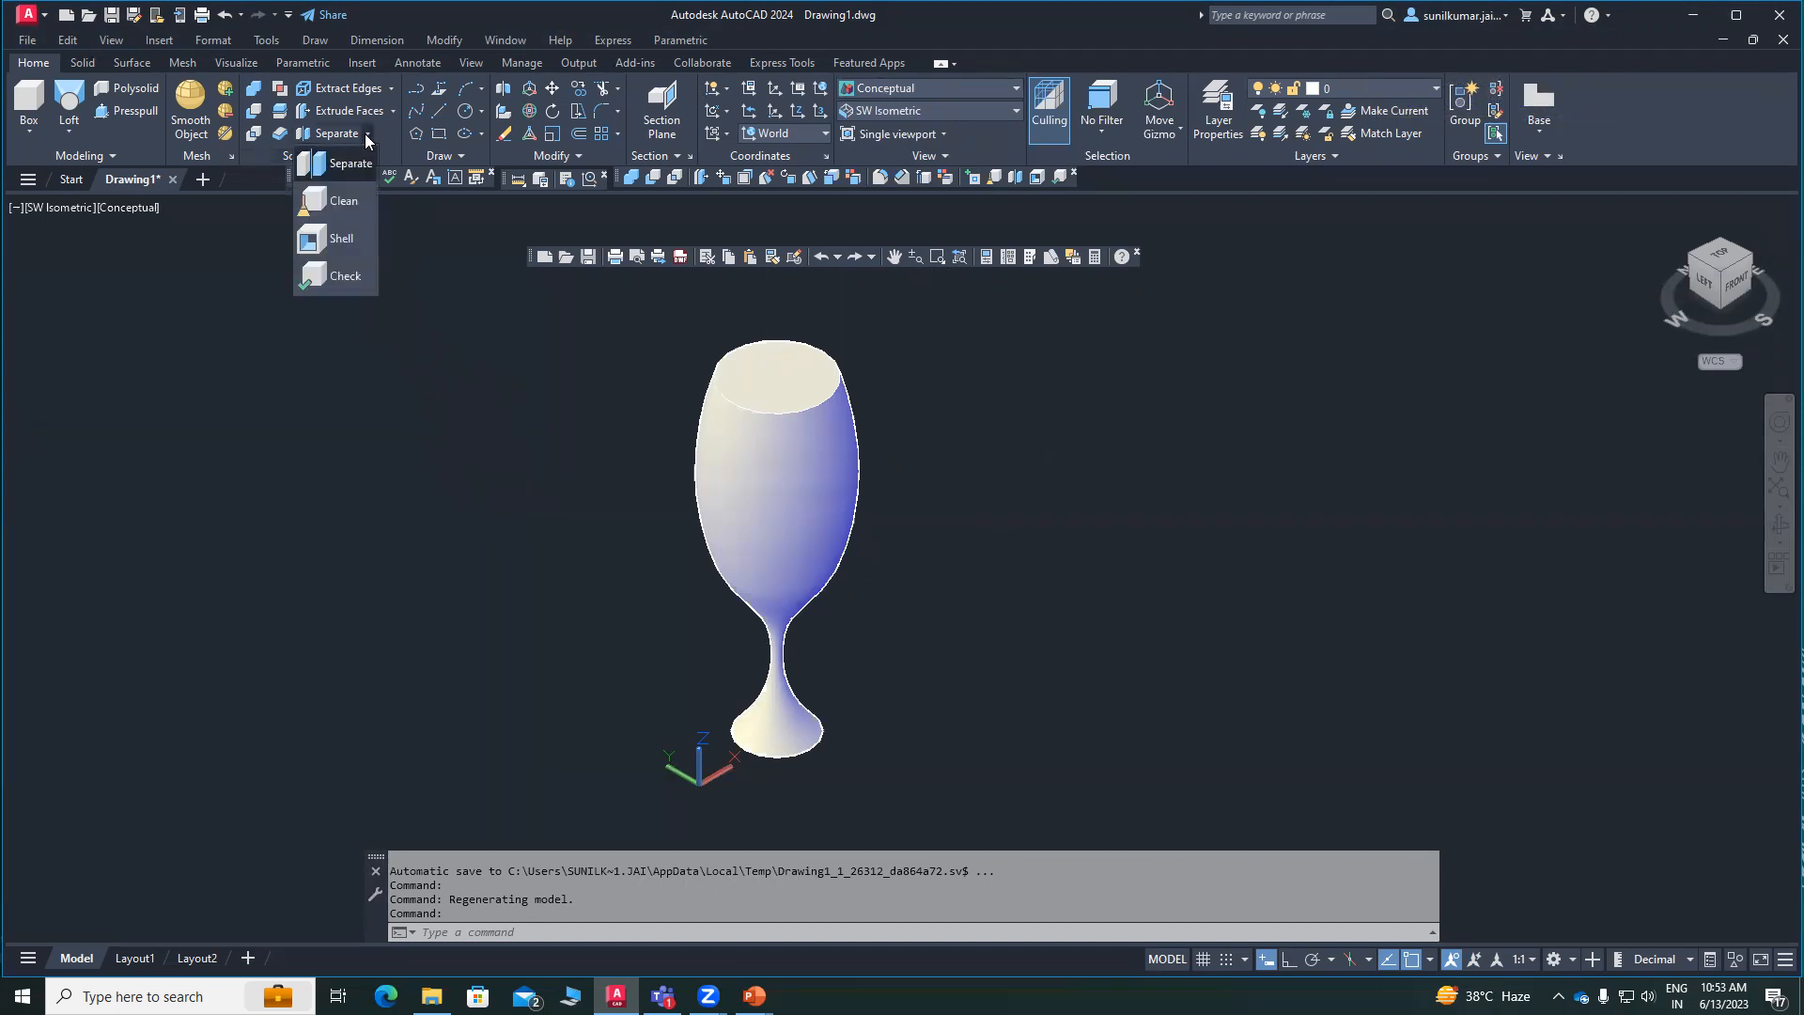
{"action": "left_click", "coordinate": [338, 238]}
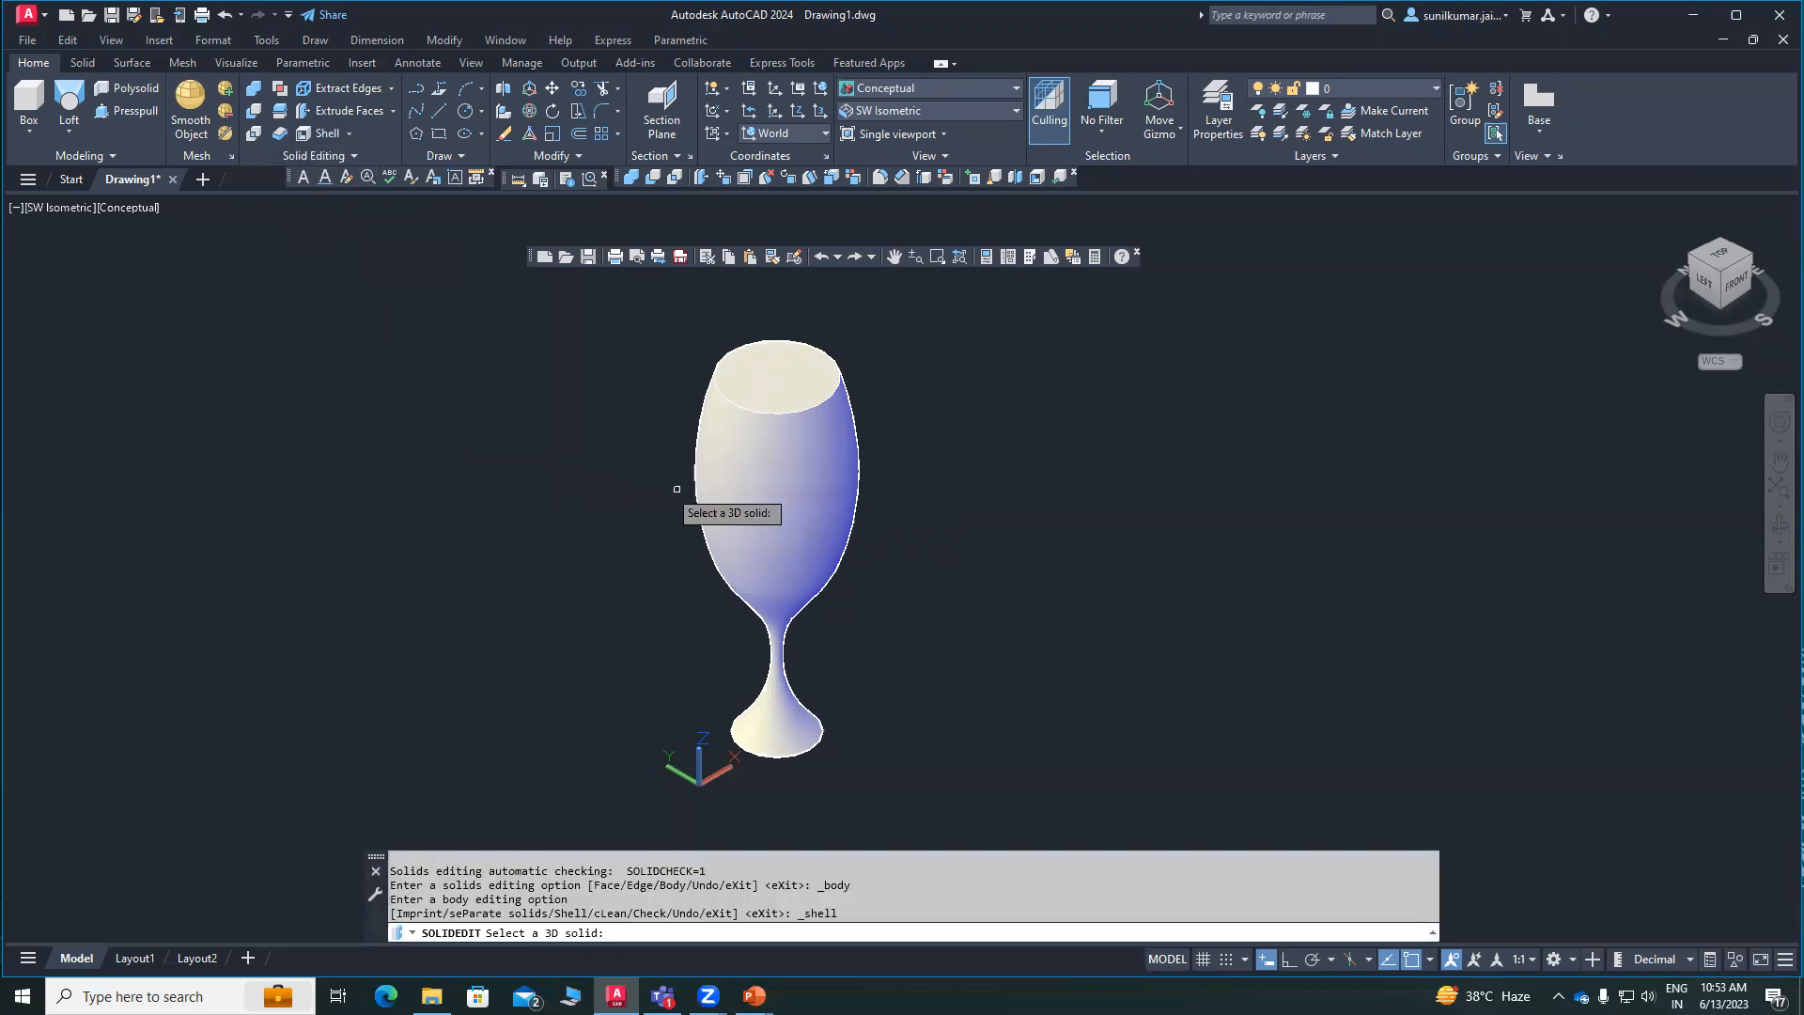
{"action": "left_click", "coordinate": [803, 496]}
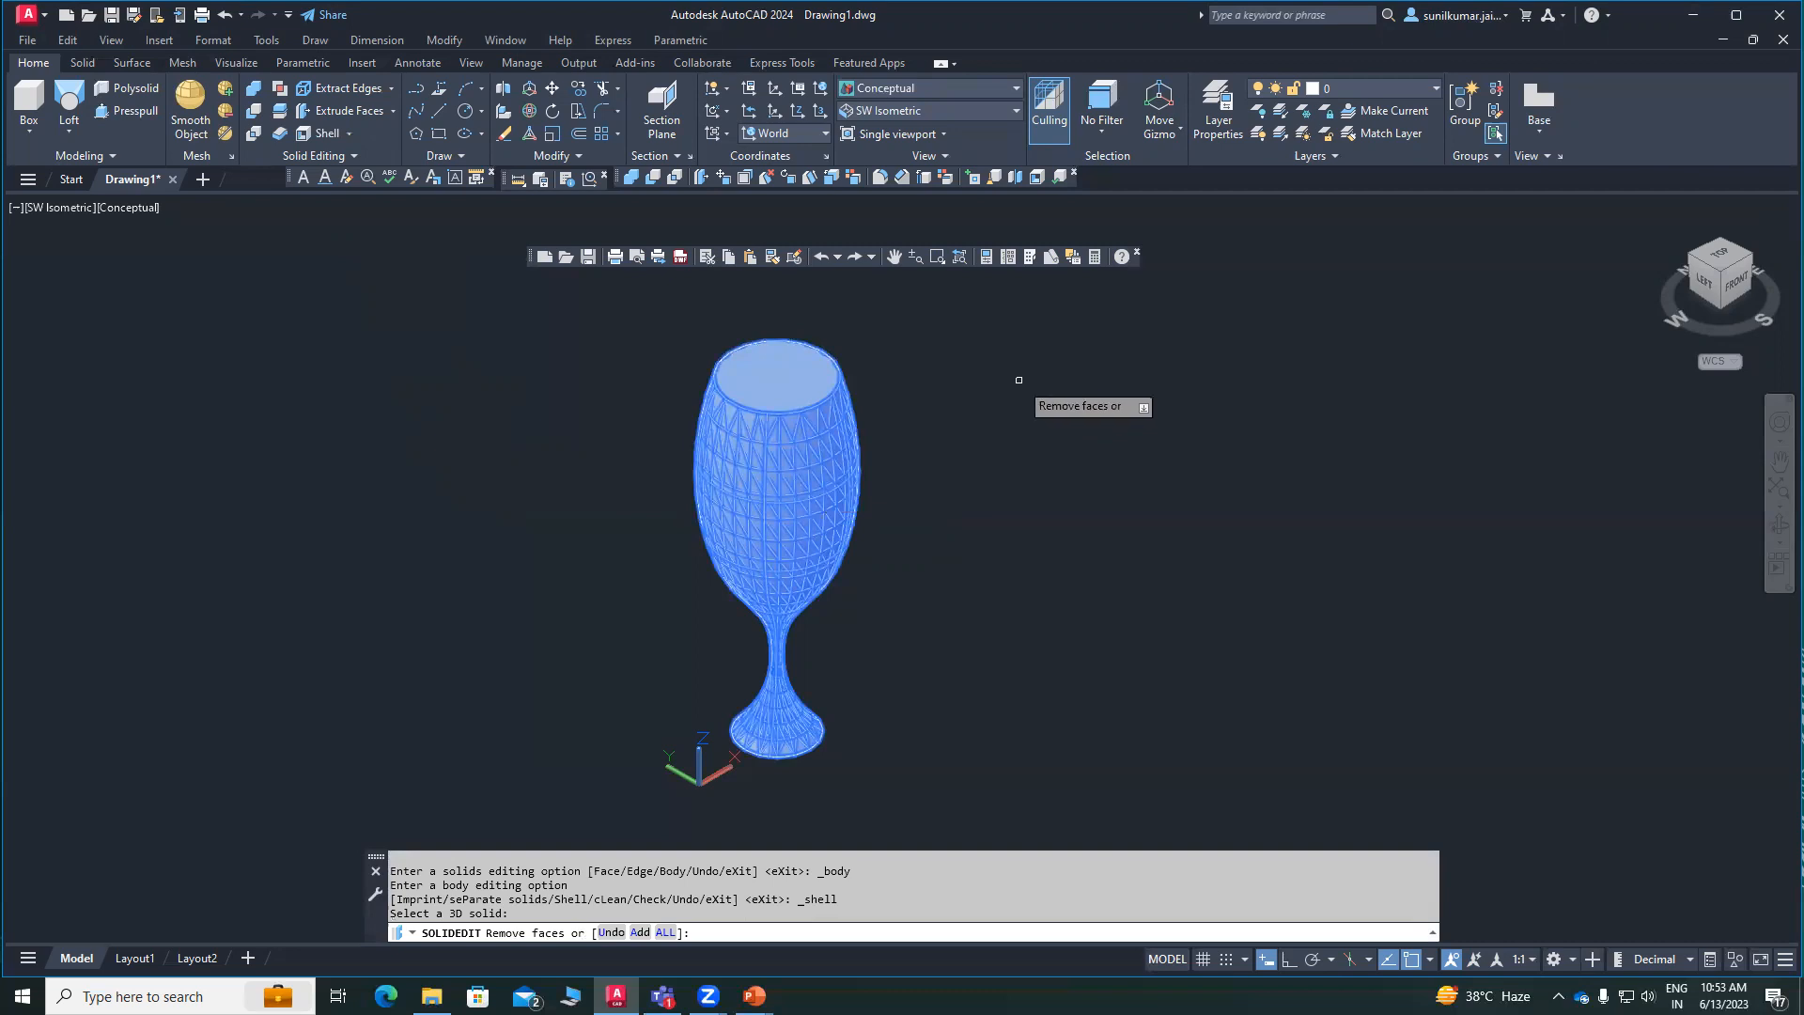
{"action": "left_click", "coordinate": [797, 391]}
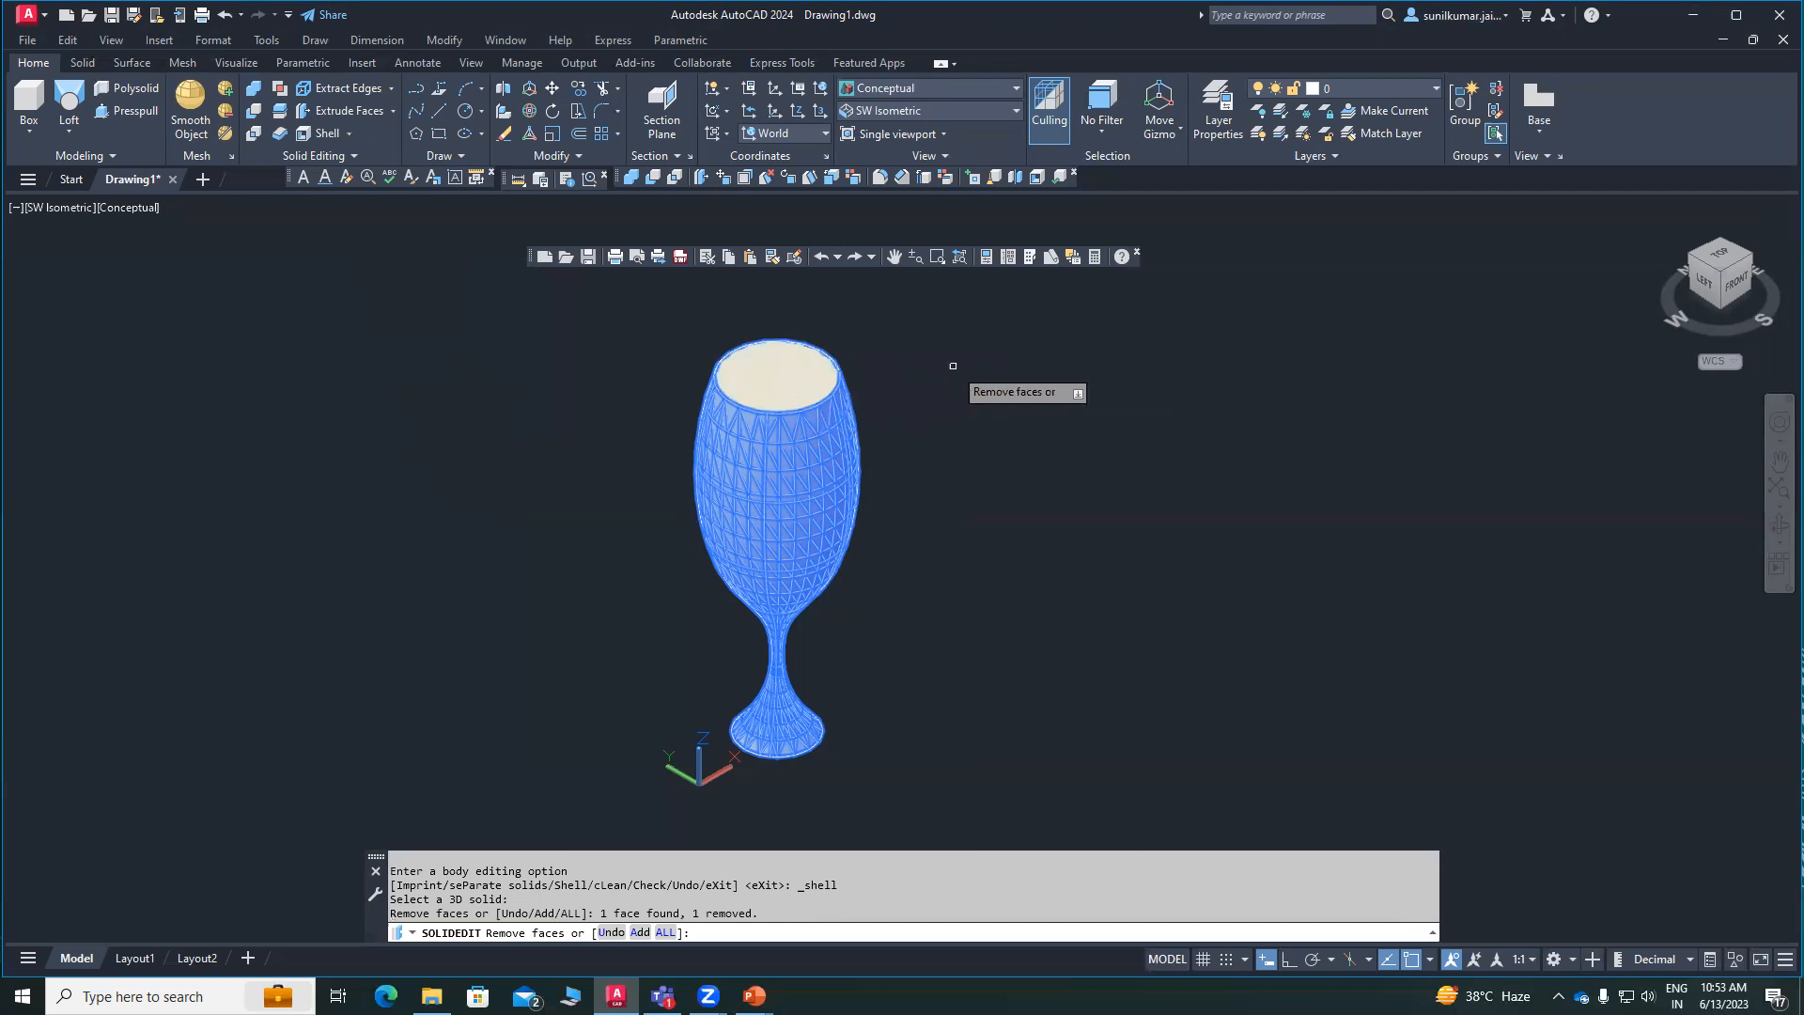
{"action": "key", "text": "Return"}
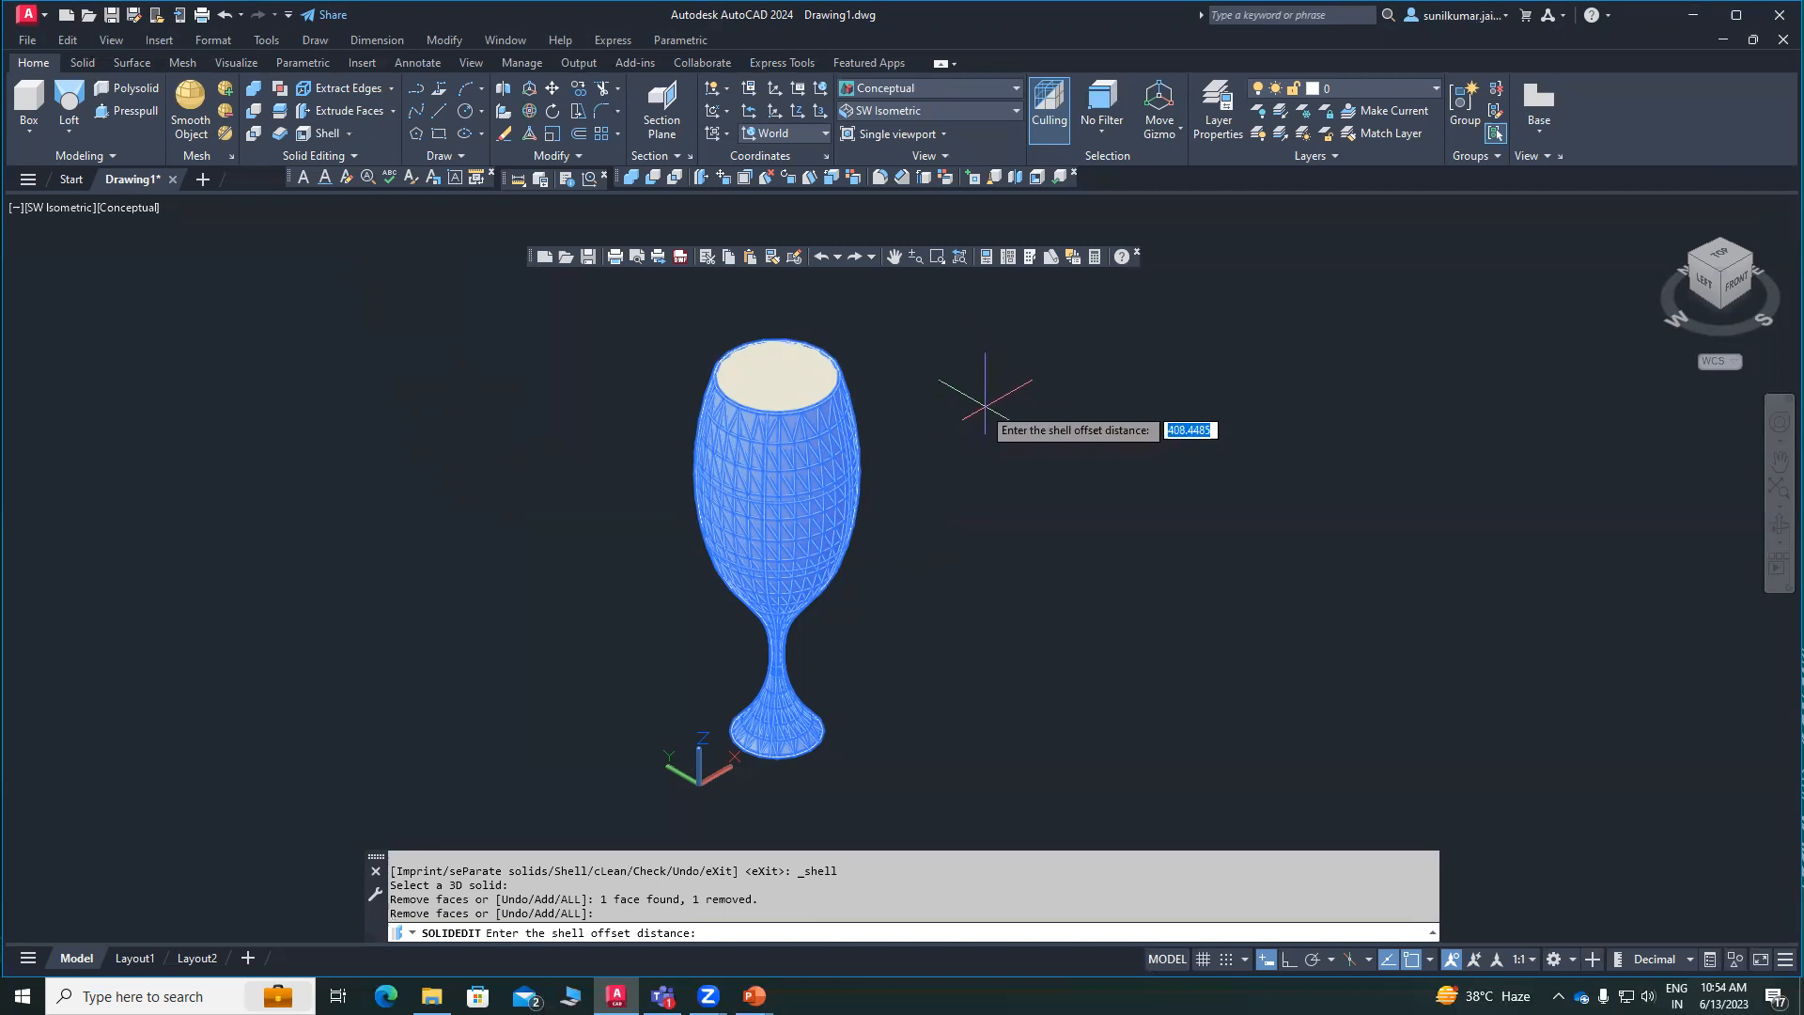
{"action": "scroll", "coordinate": [789, 348], "scroll_direction": "up", "scroll_amount": 3}
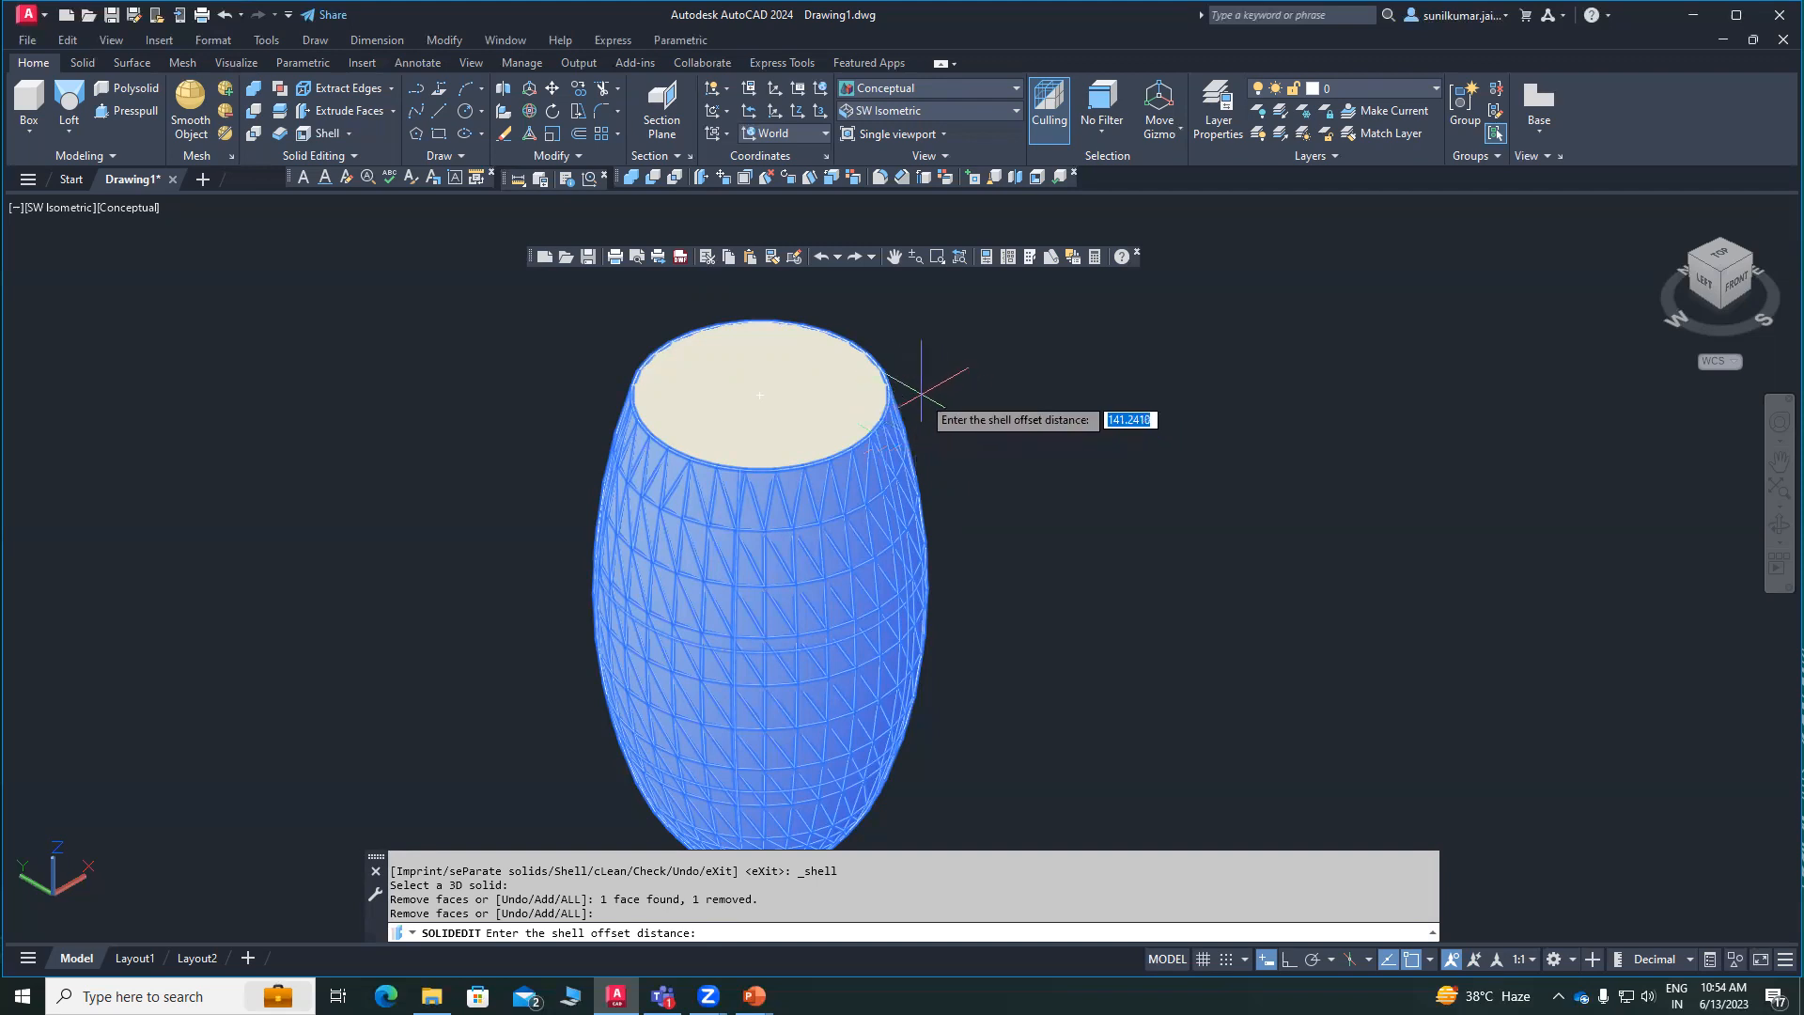
{"action": "left_click", "coordinate": [861, 374]}
{"action": "scroll", "coordinate": [863, 375], "scroll_direction": "up", "scroll_amount": 2}
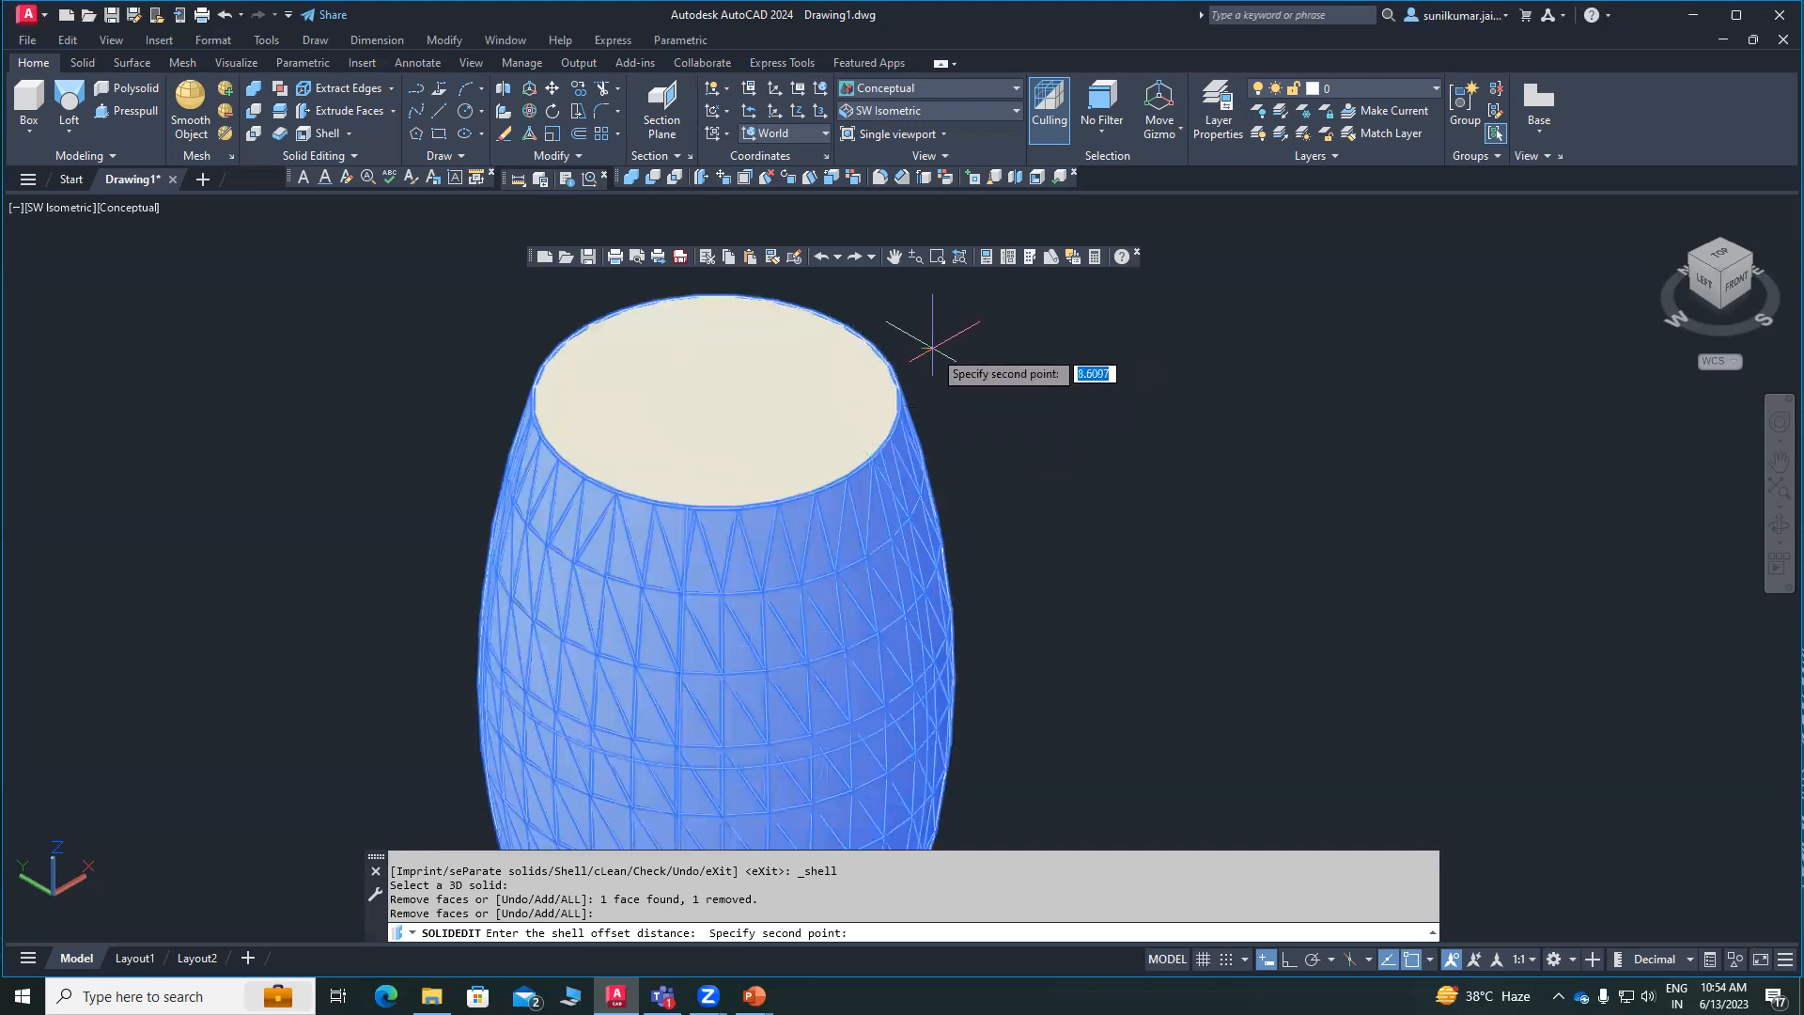
{"action": "left_click", "coordinate": [930, 348]}
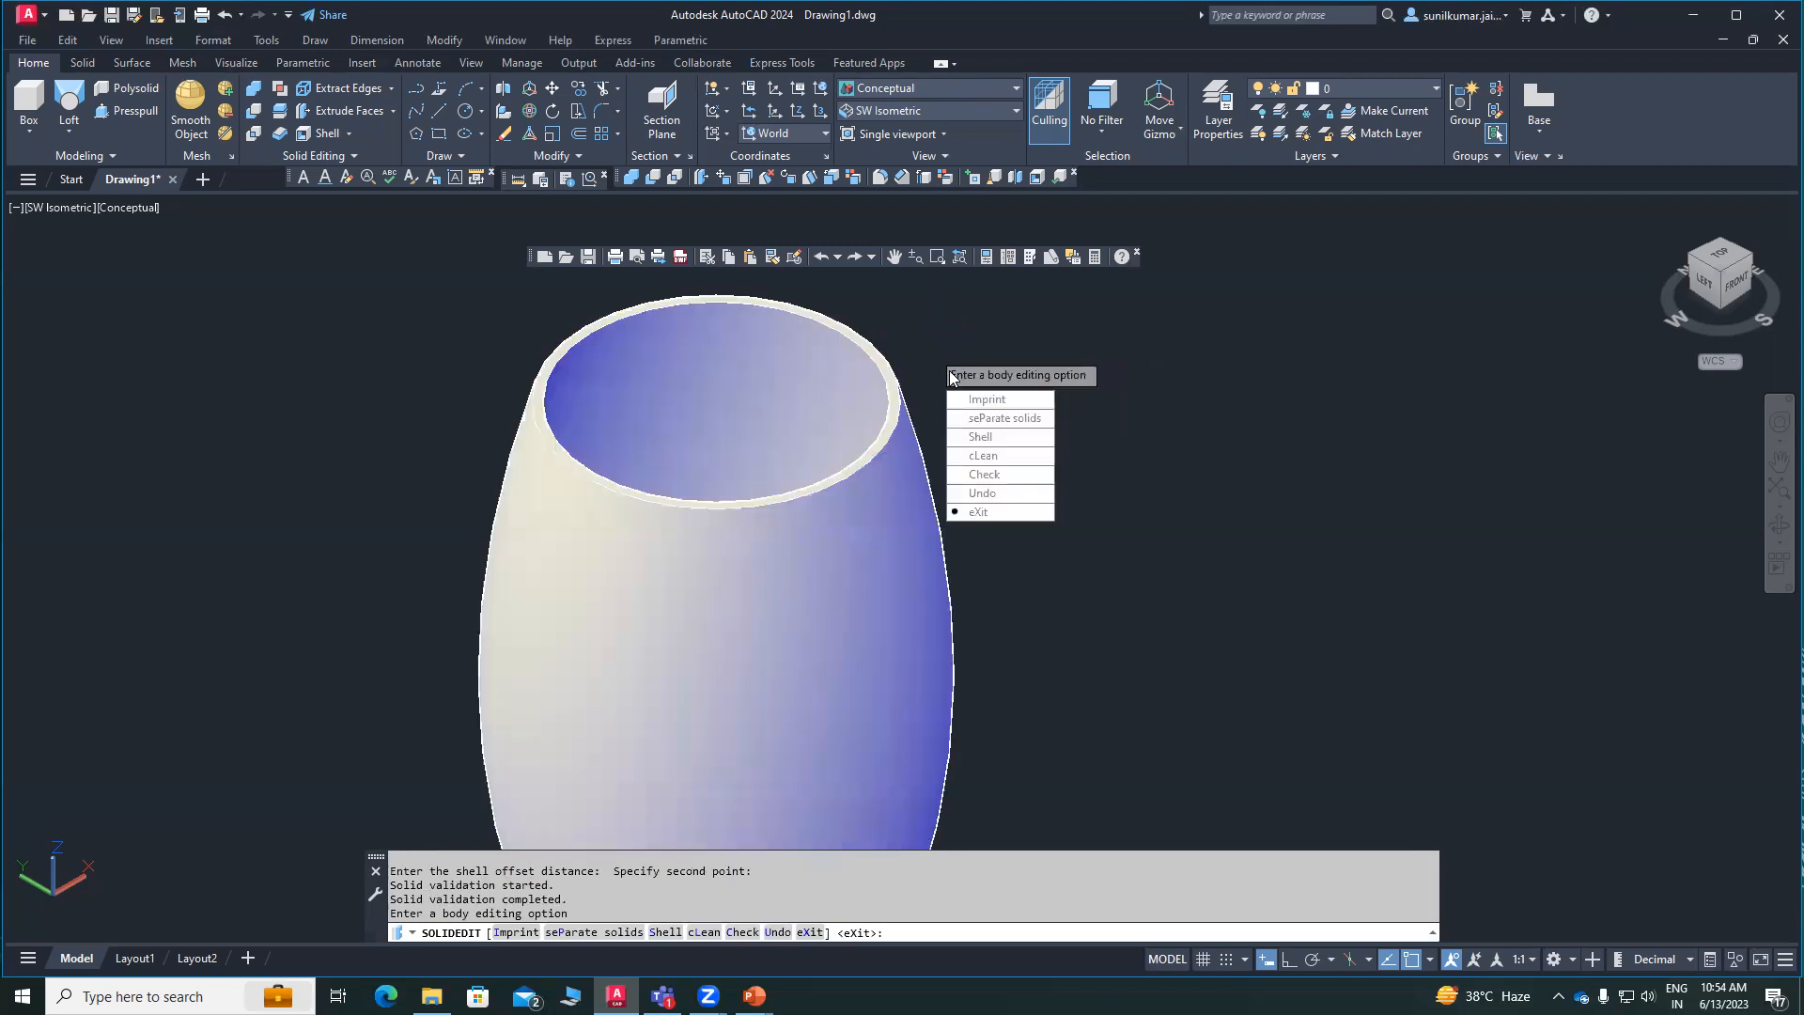
{"action": "left_click", "coordinate": [987, 511]}
{"action": "left_click", "coordinate": [979, 484]}
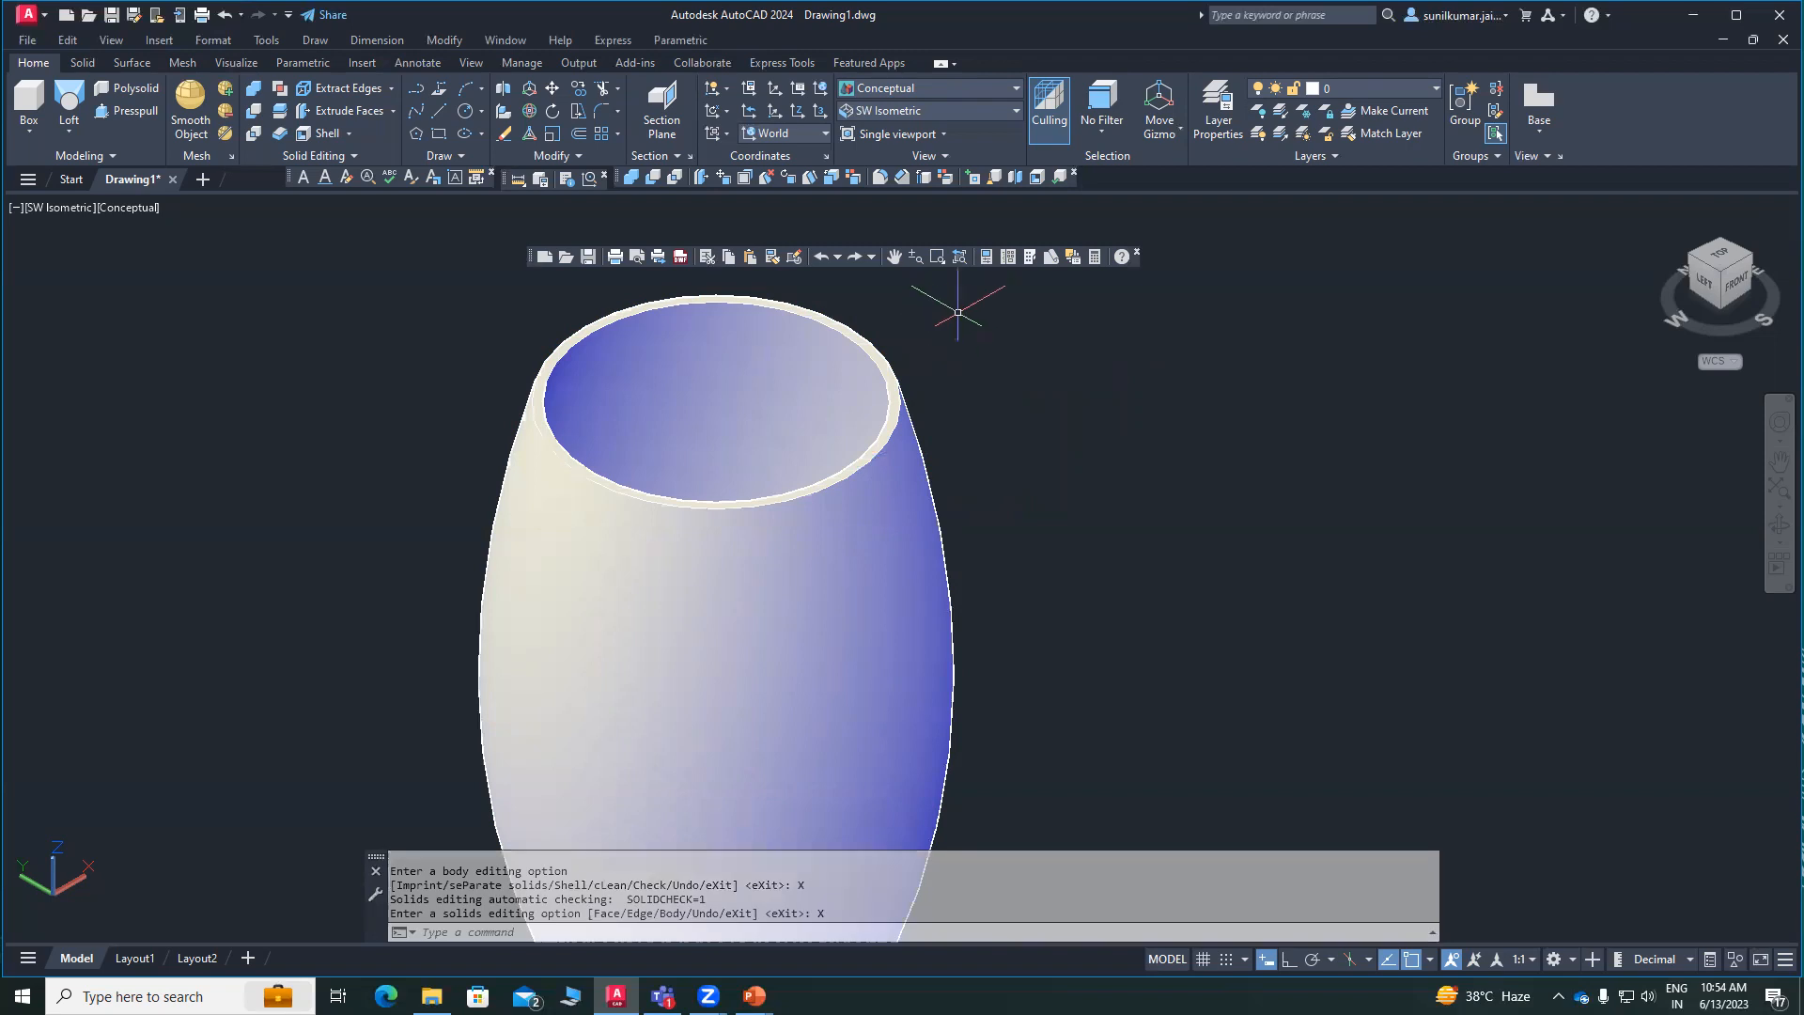
- Color the inner face of the glass bowl with index color 20
{"action": "scroll", "coordinate": [958, 324], "scroll_direction": "down", "scroll_amount": 3}
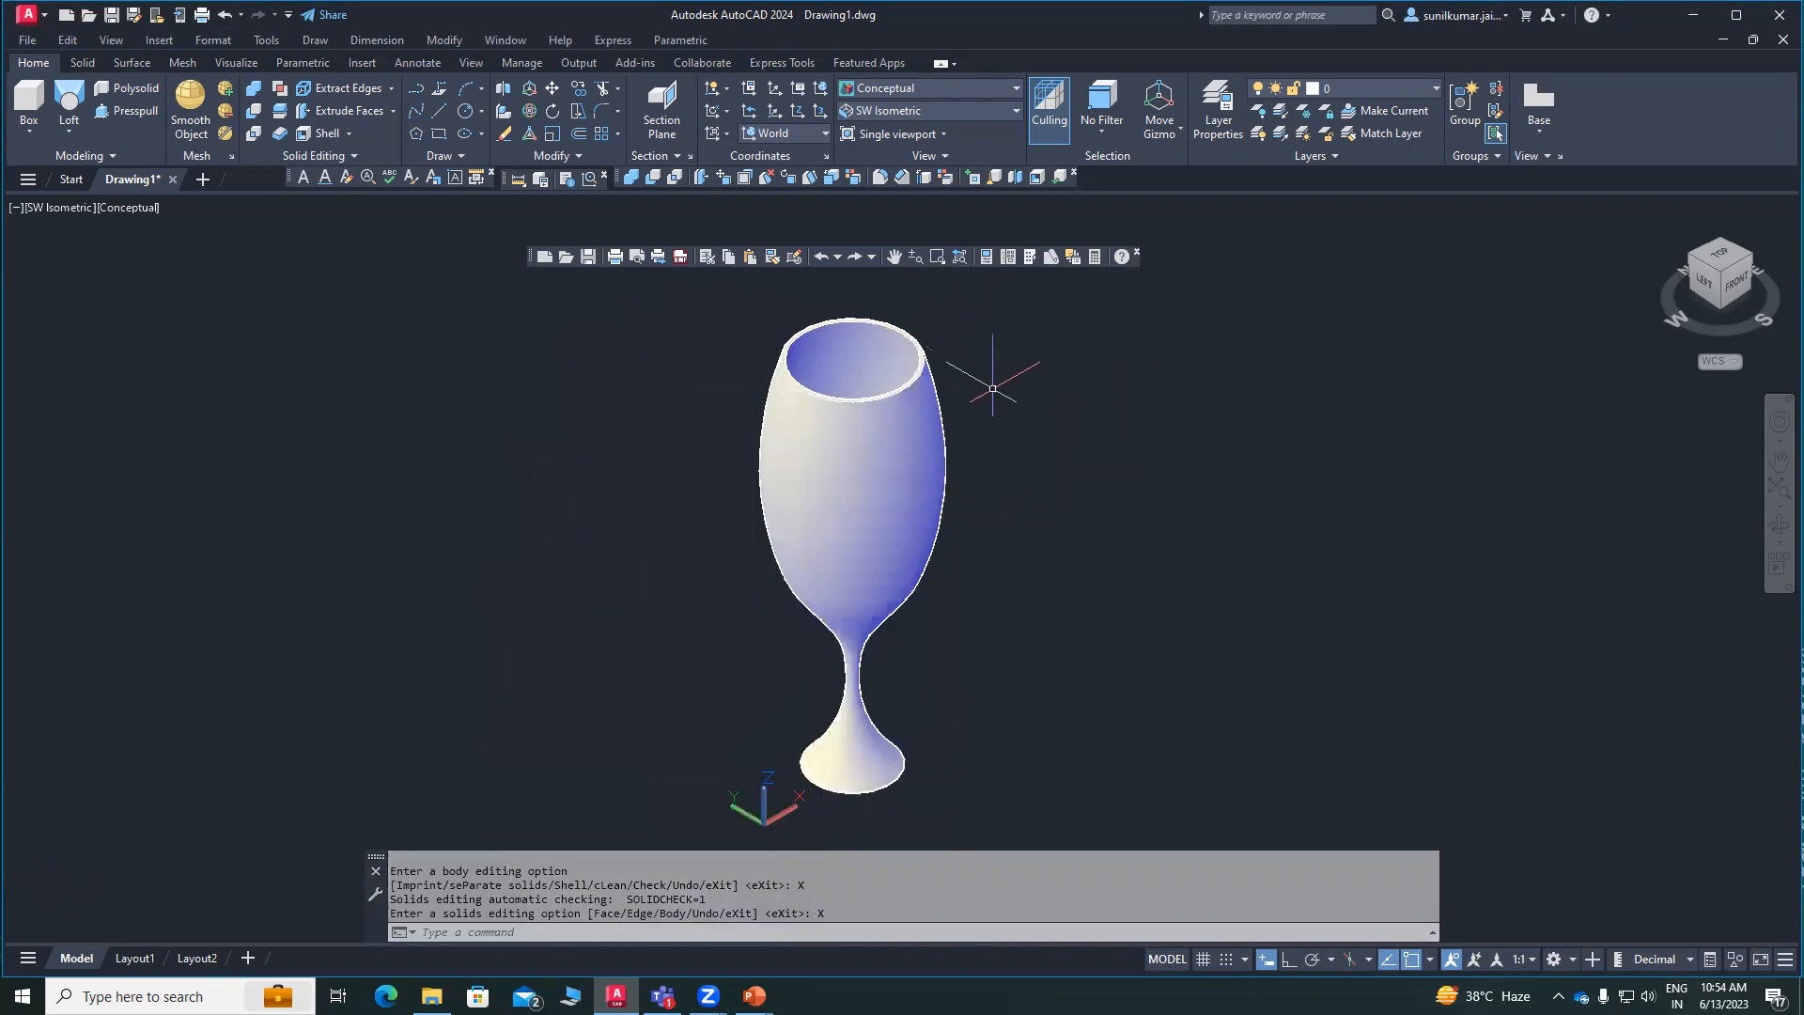
{"action": "middle_click_drag", "start_coordinate": [1005, 393], "coordinate": [945, 380]}
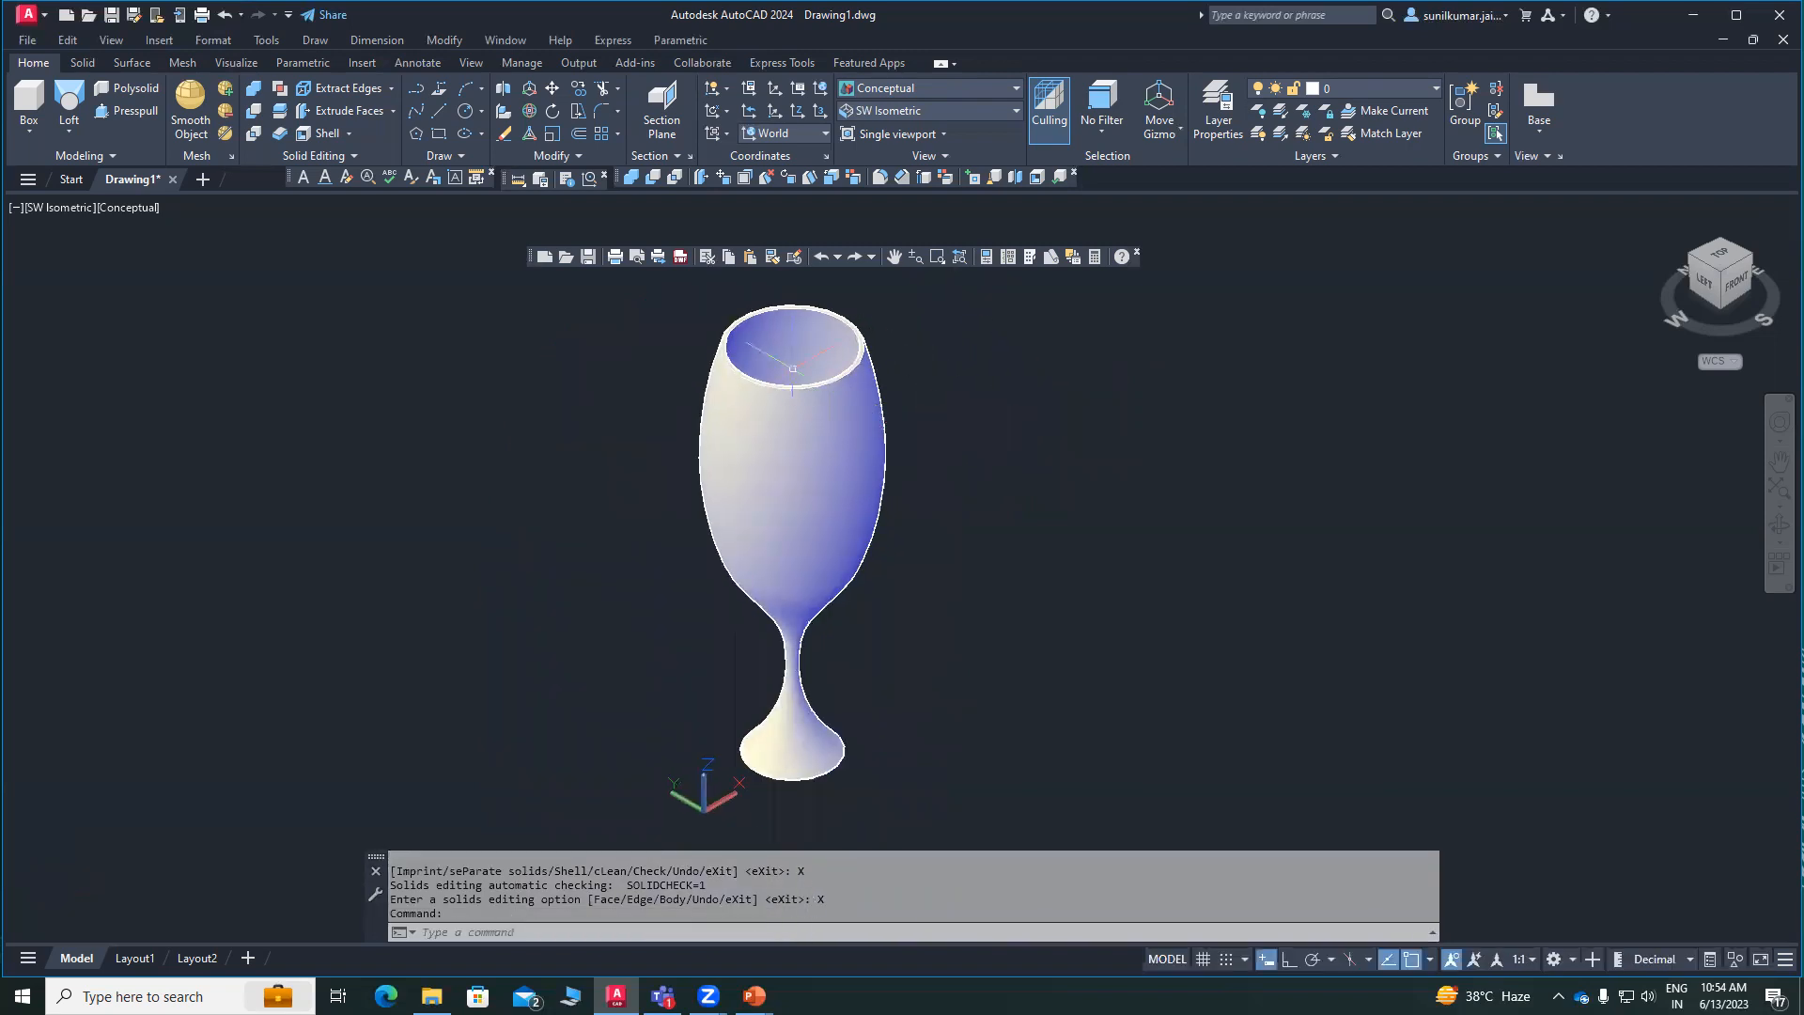
{"action": "scroll", "coordinate": [793, 368], "scroll_direction": "up", "scroll_amount": 3}
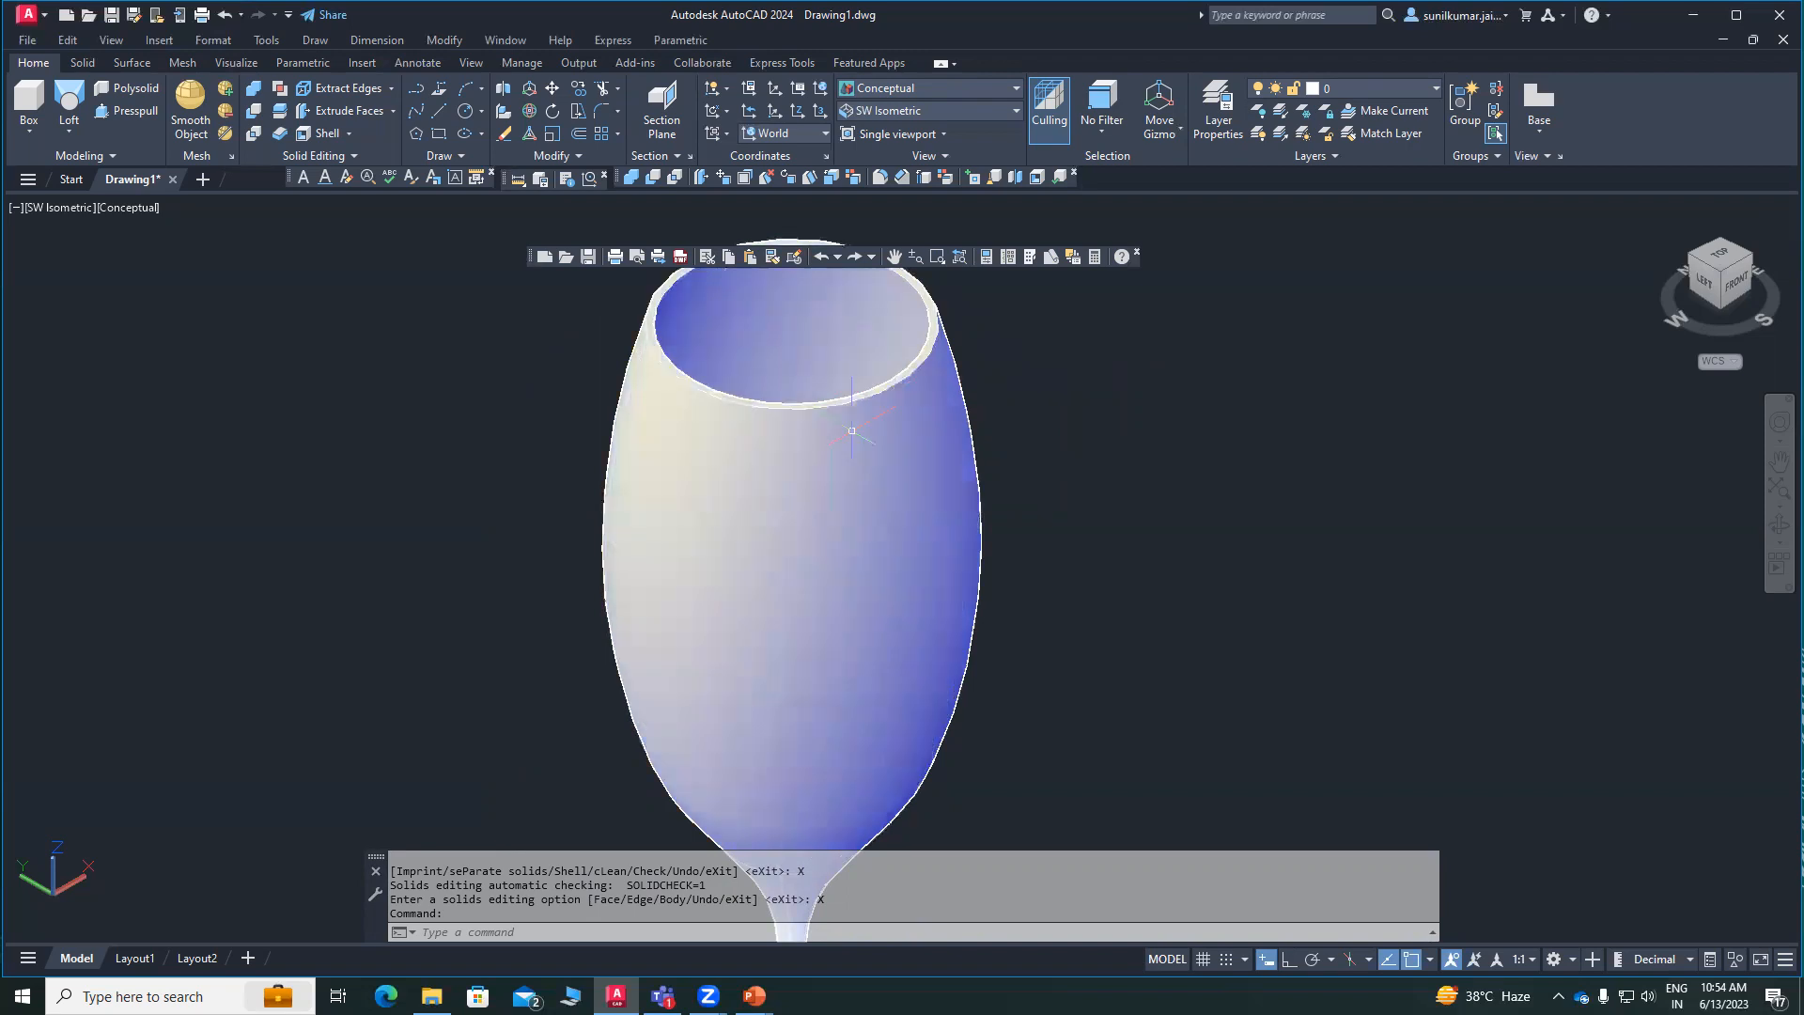
{"action": "left_click", "coordinate": [354, 157]}
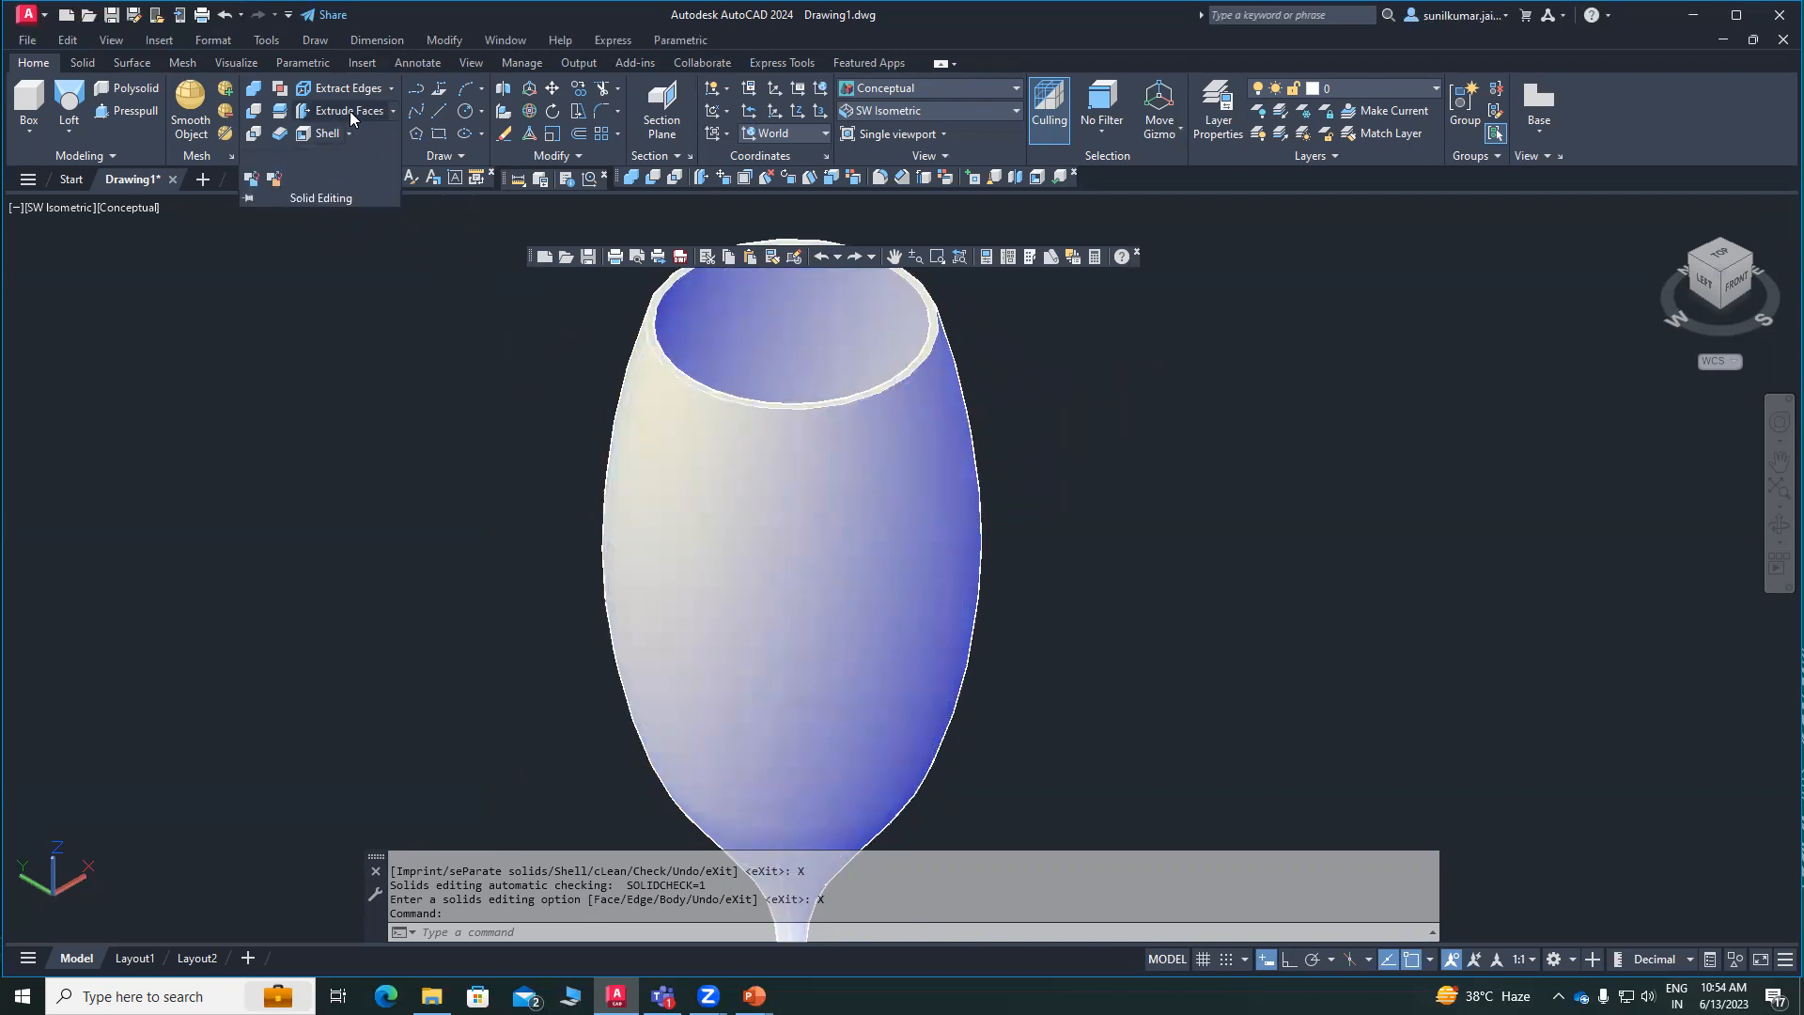
{"action": "left_click", "coordinate": [387, 88]}
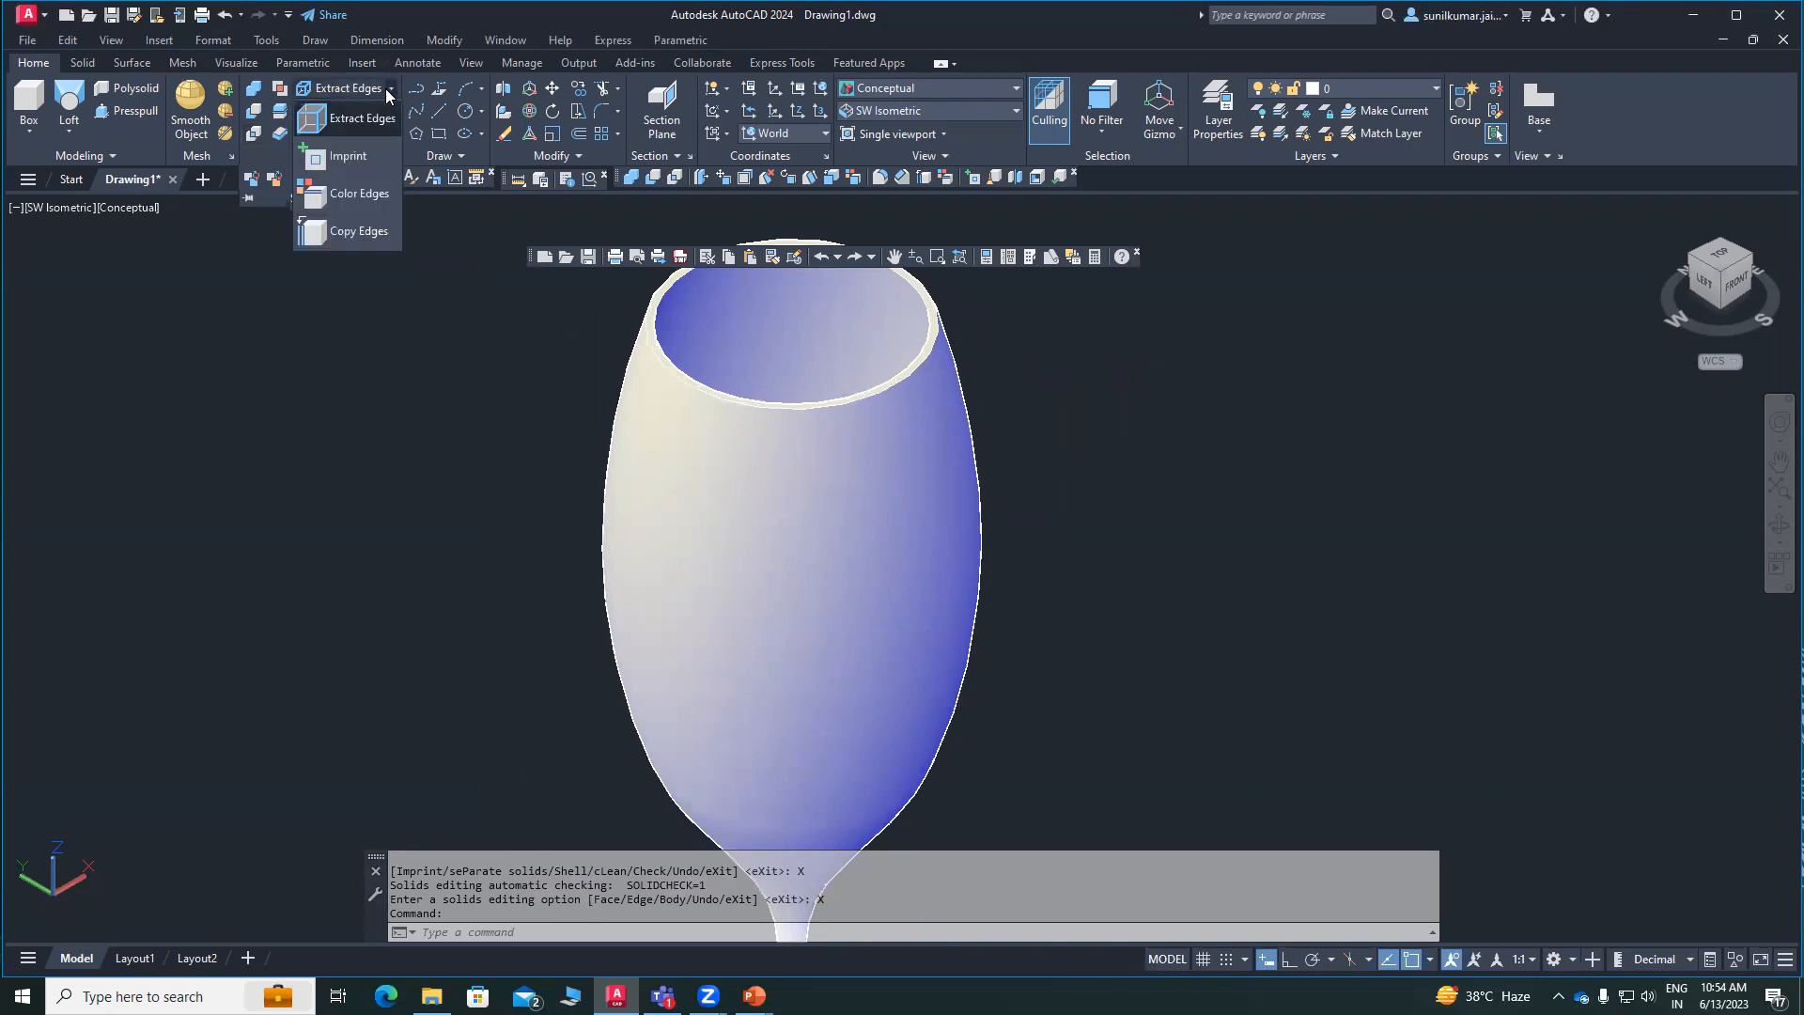
{"action": "left_click", "coordinate": [386, 88]}
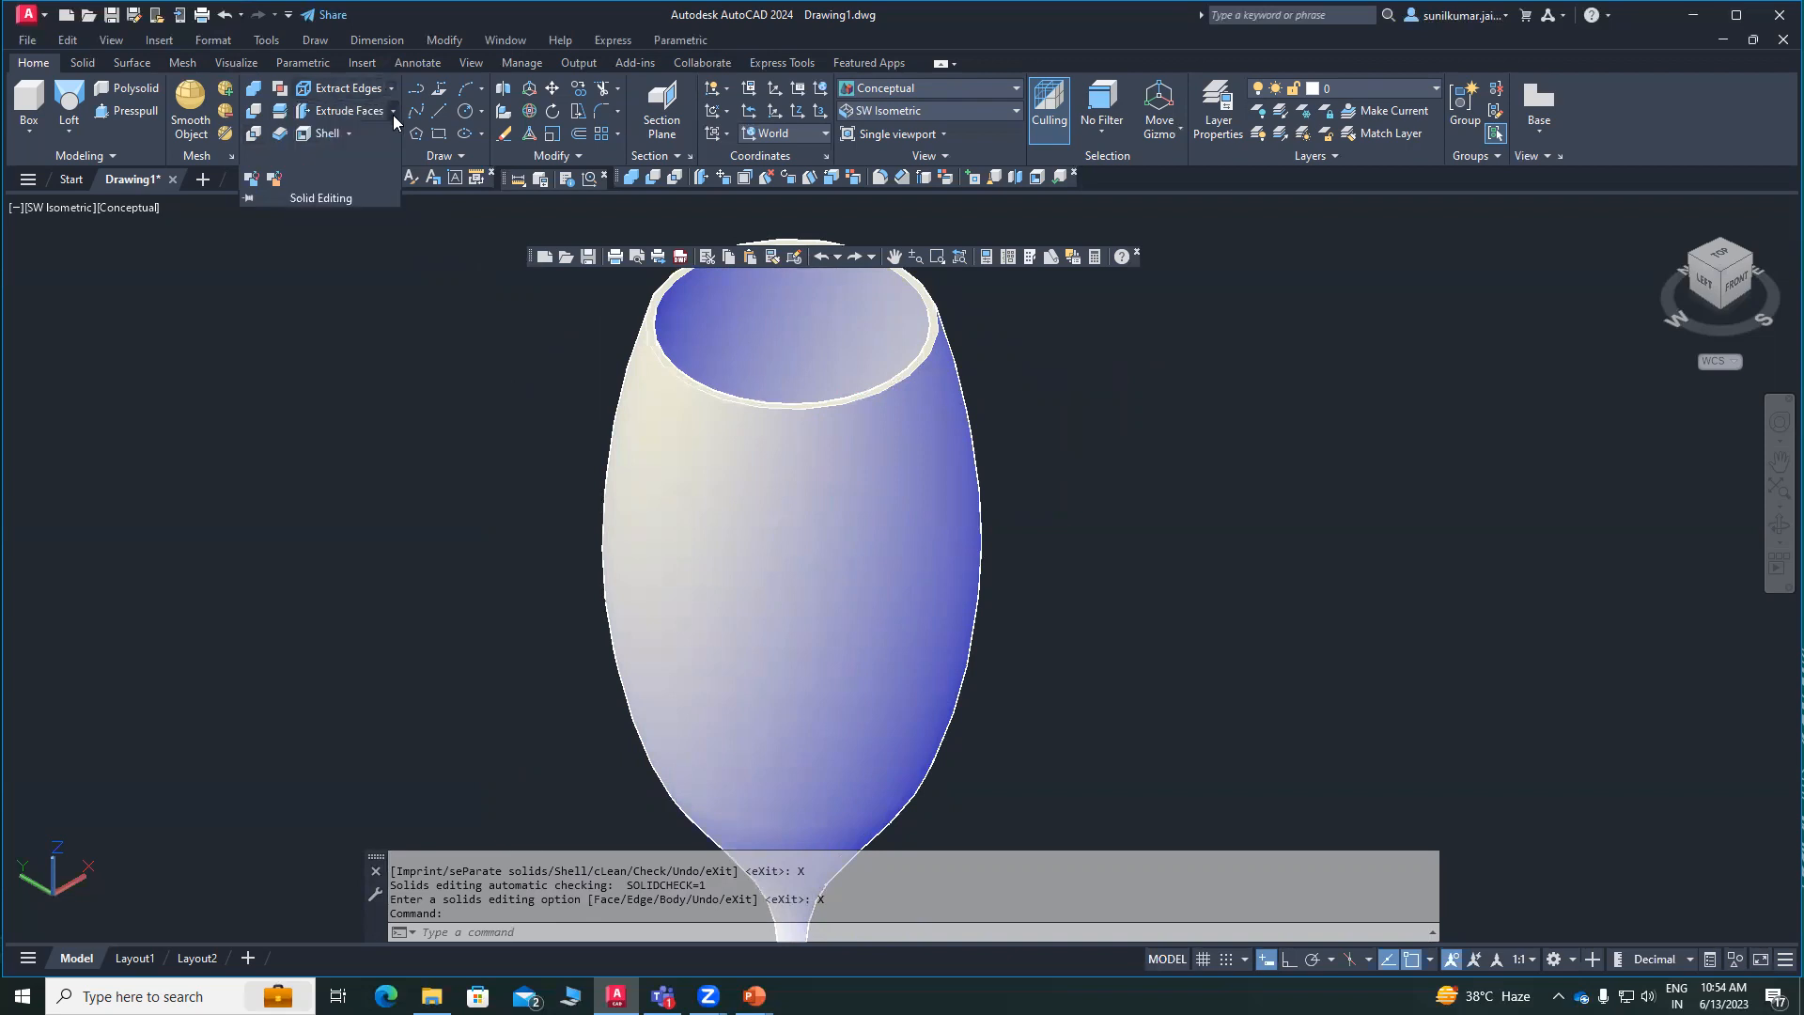
{"action": "left_click", "coordinate": [393, 111]}
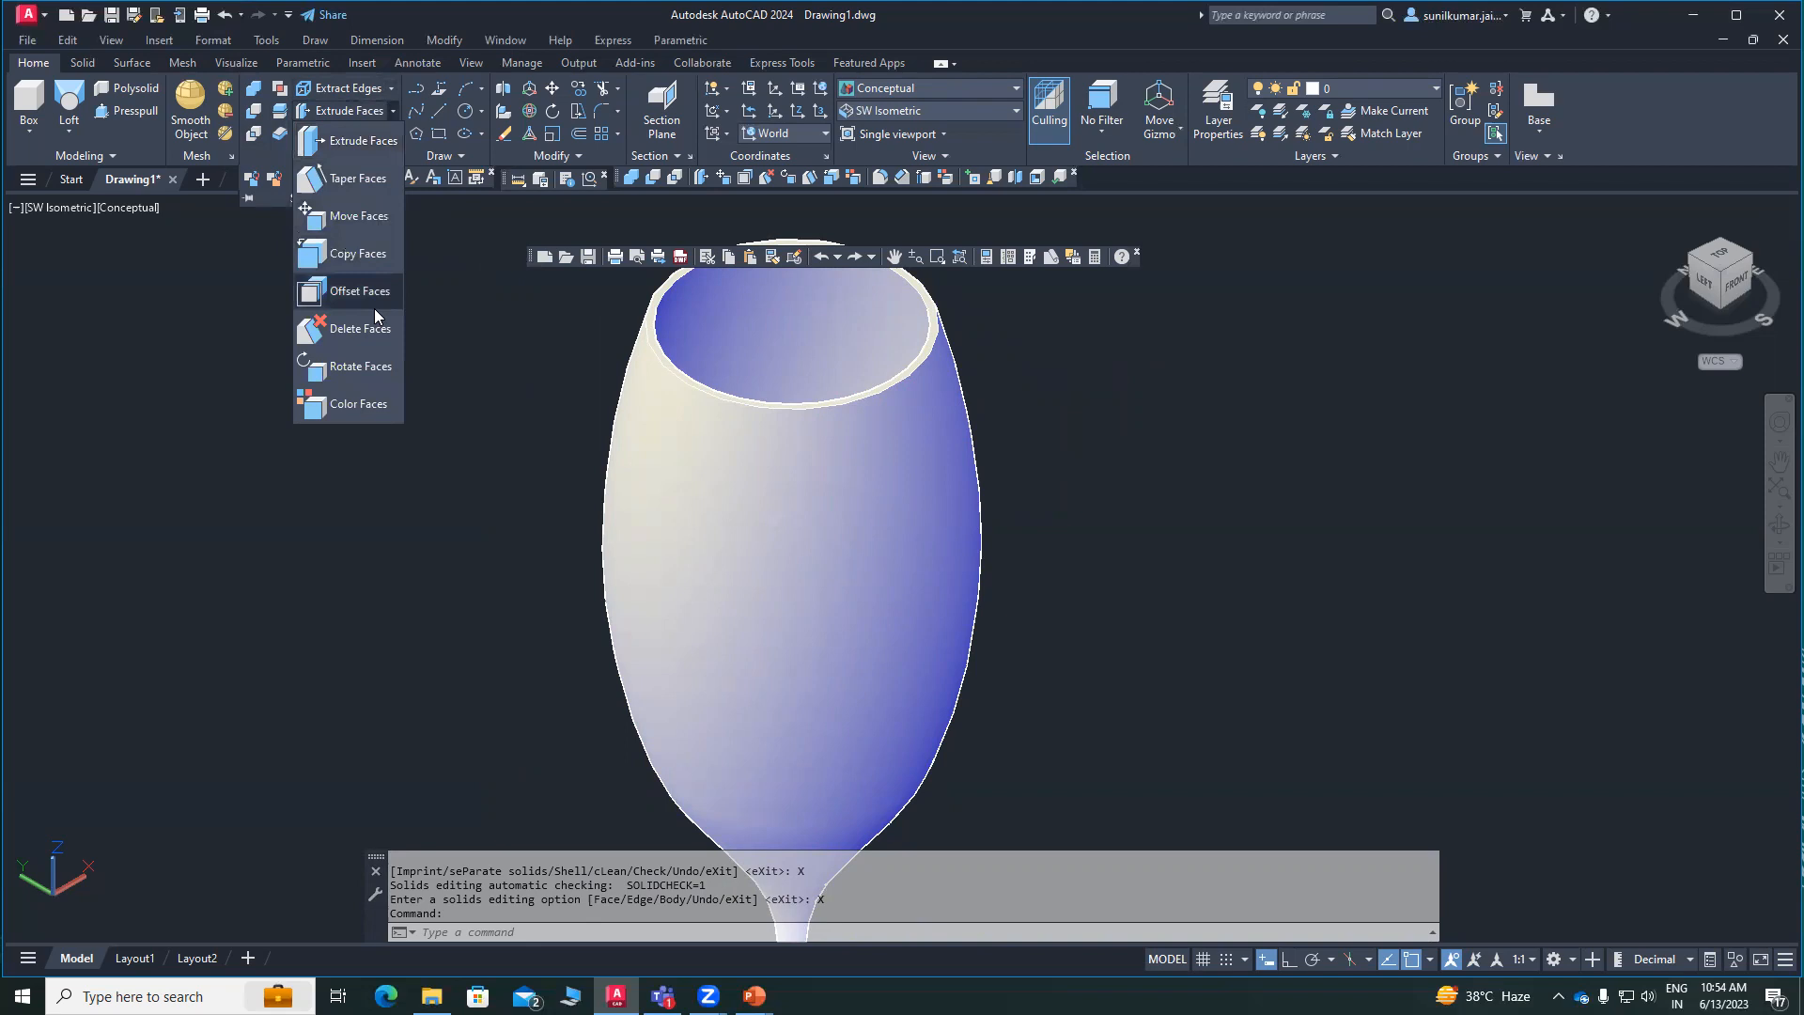
{"action": "left_click", "coordinate": [365, 404]}
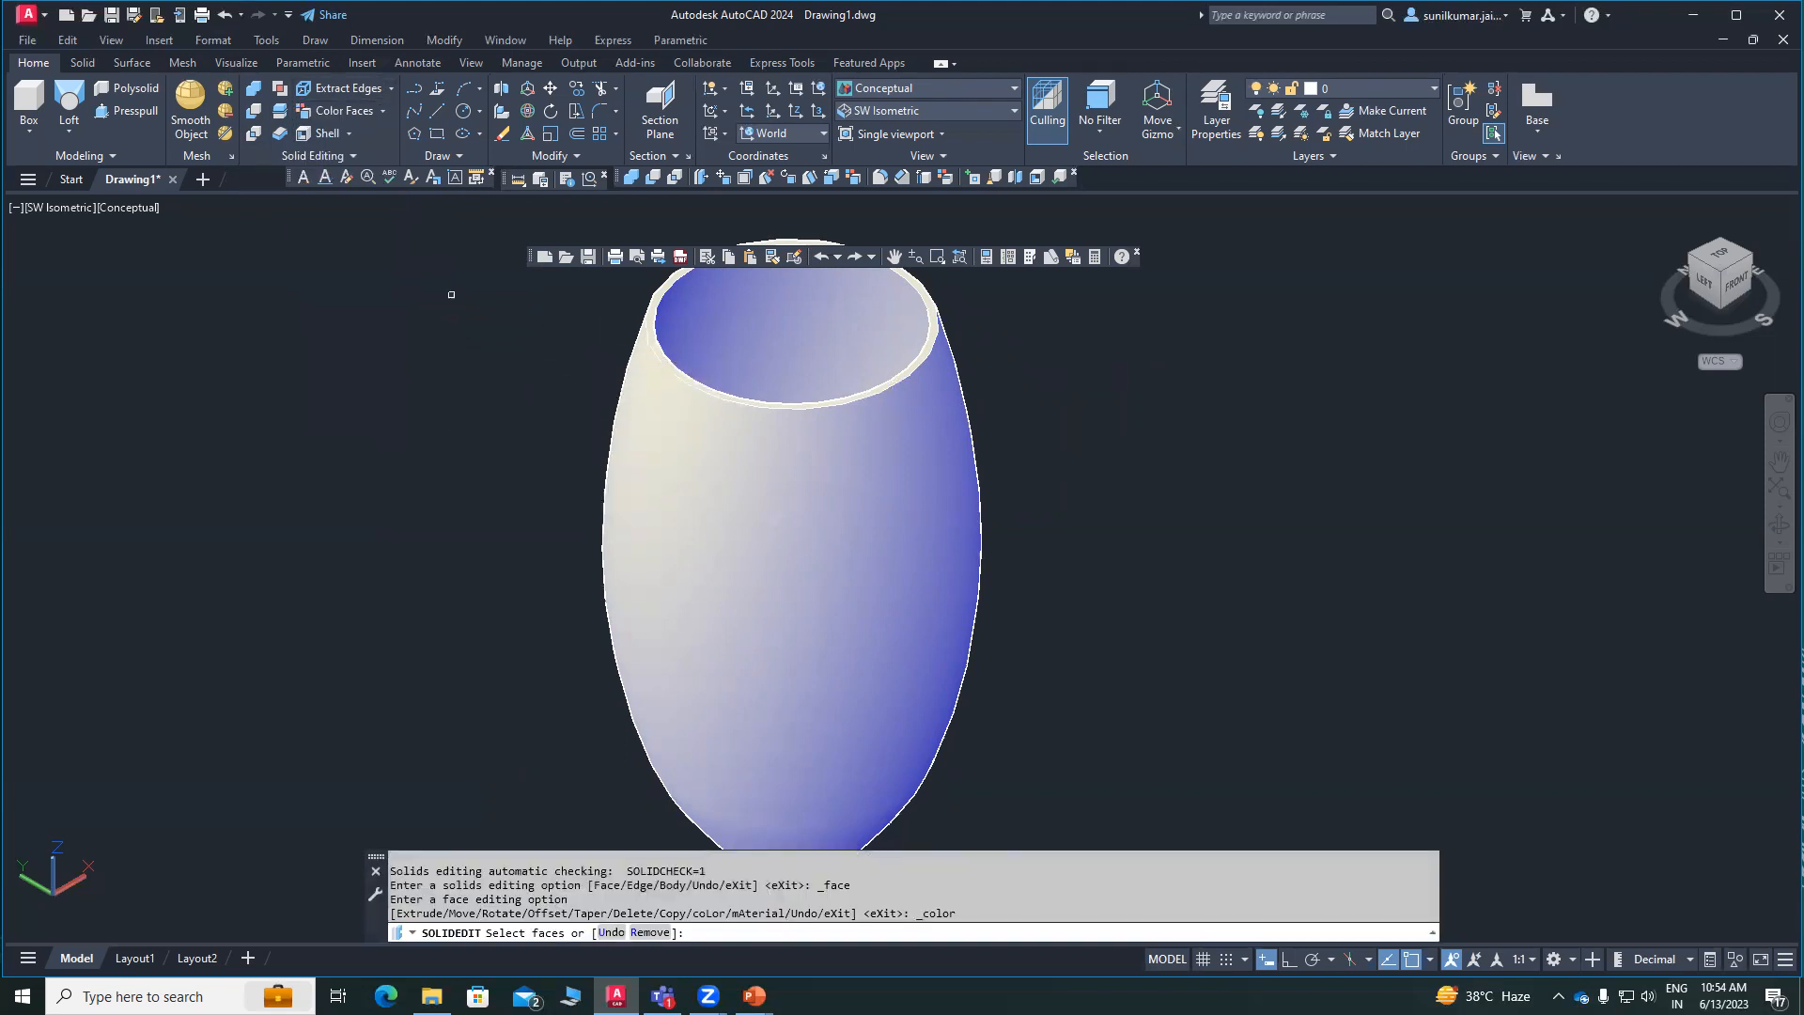
{"action": "left_click", "coordinate": [797, 320]}
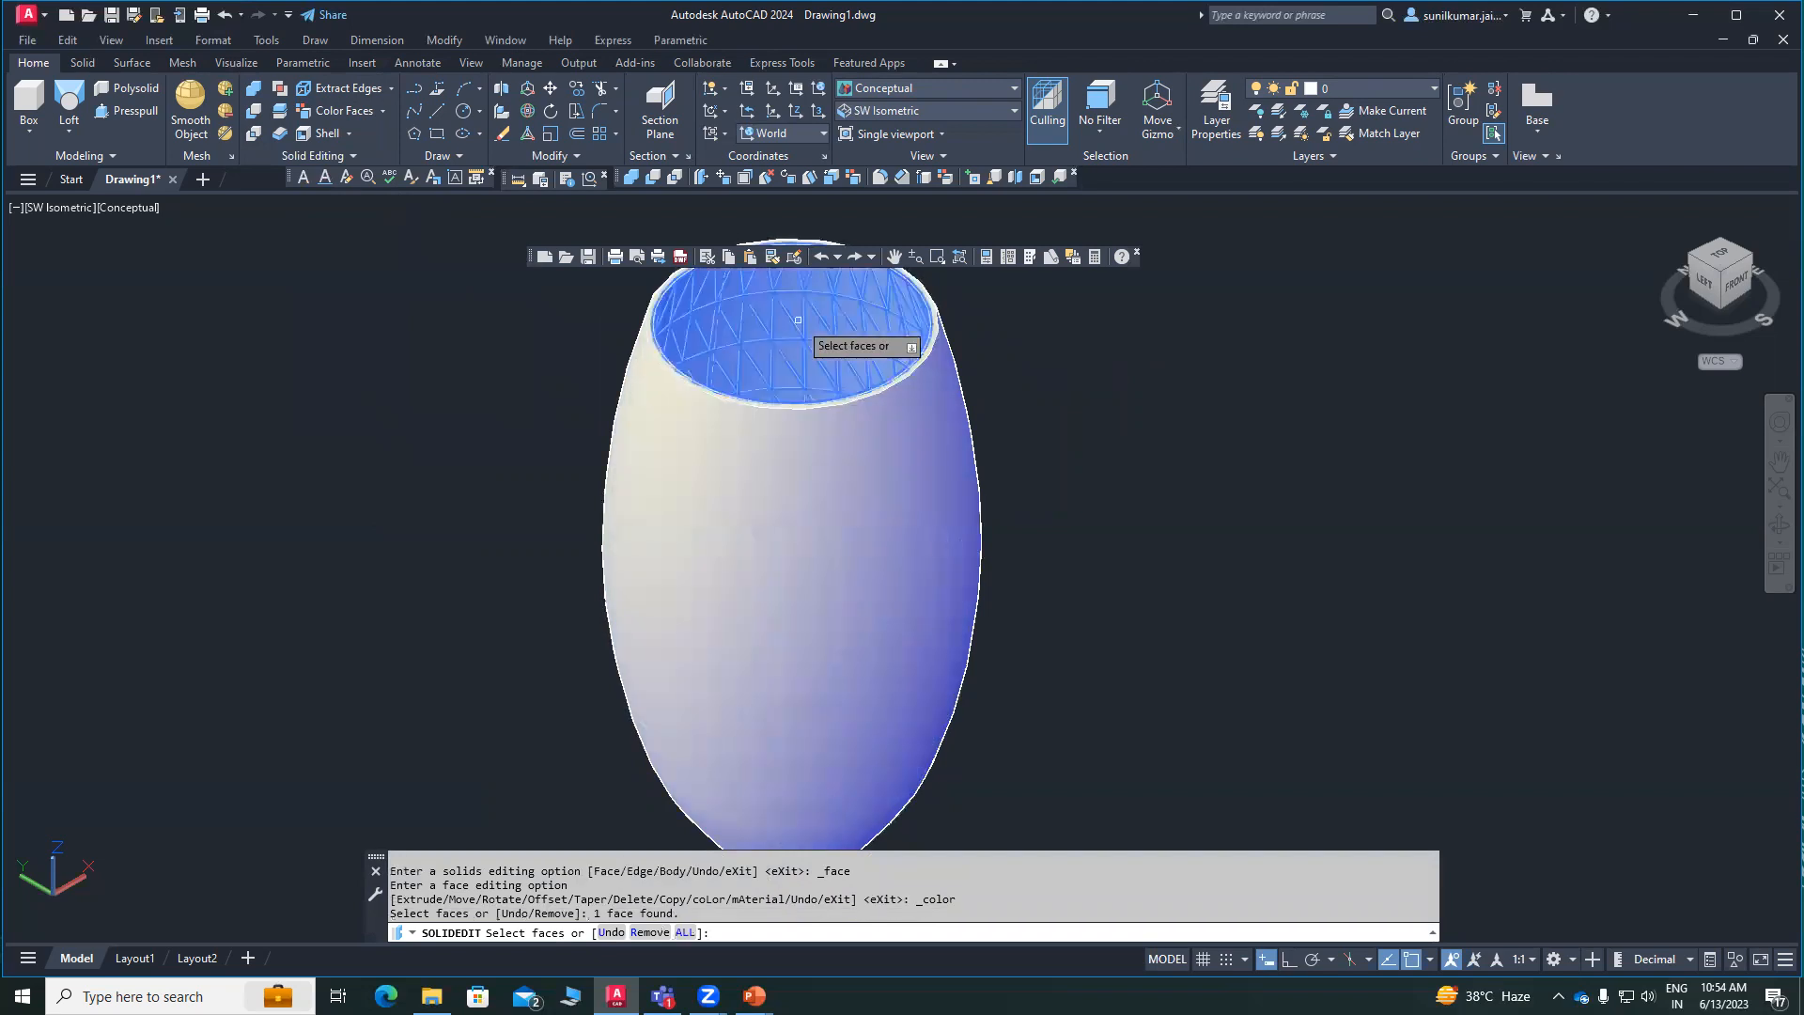
{"action": "key", "text": "Return"}
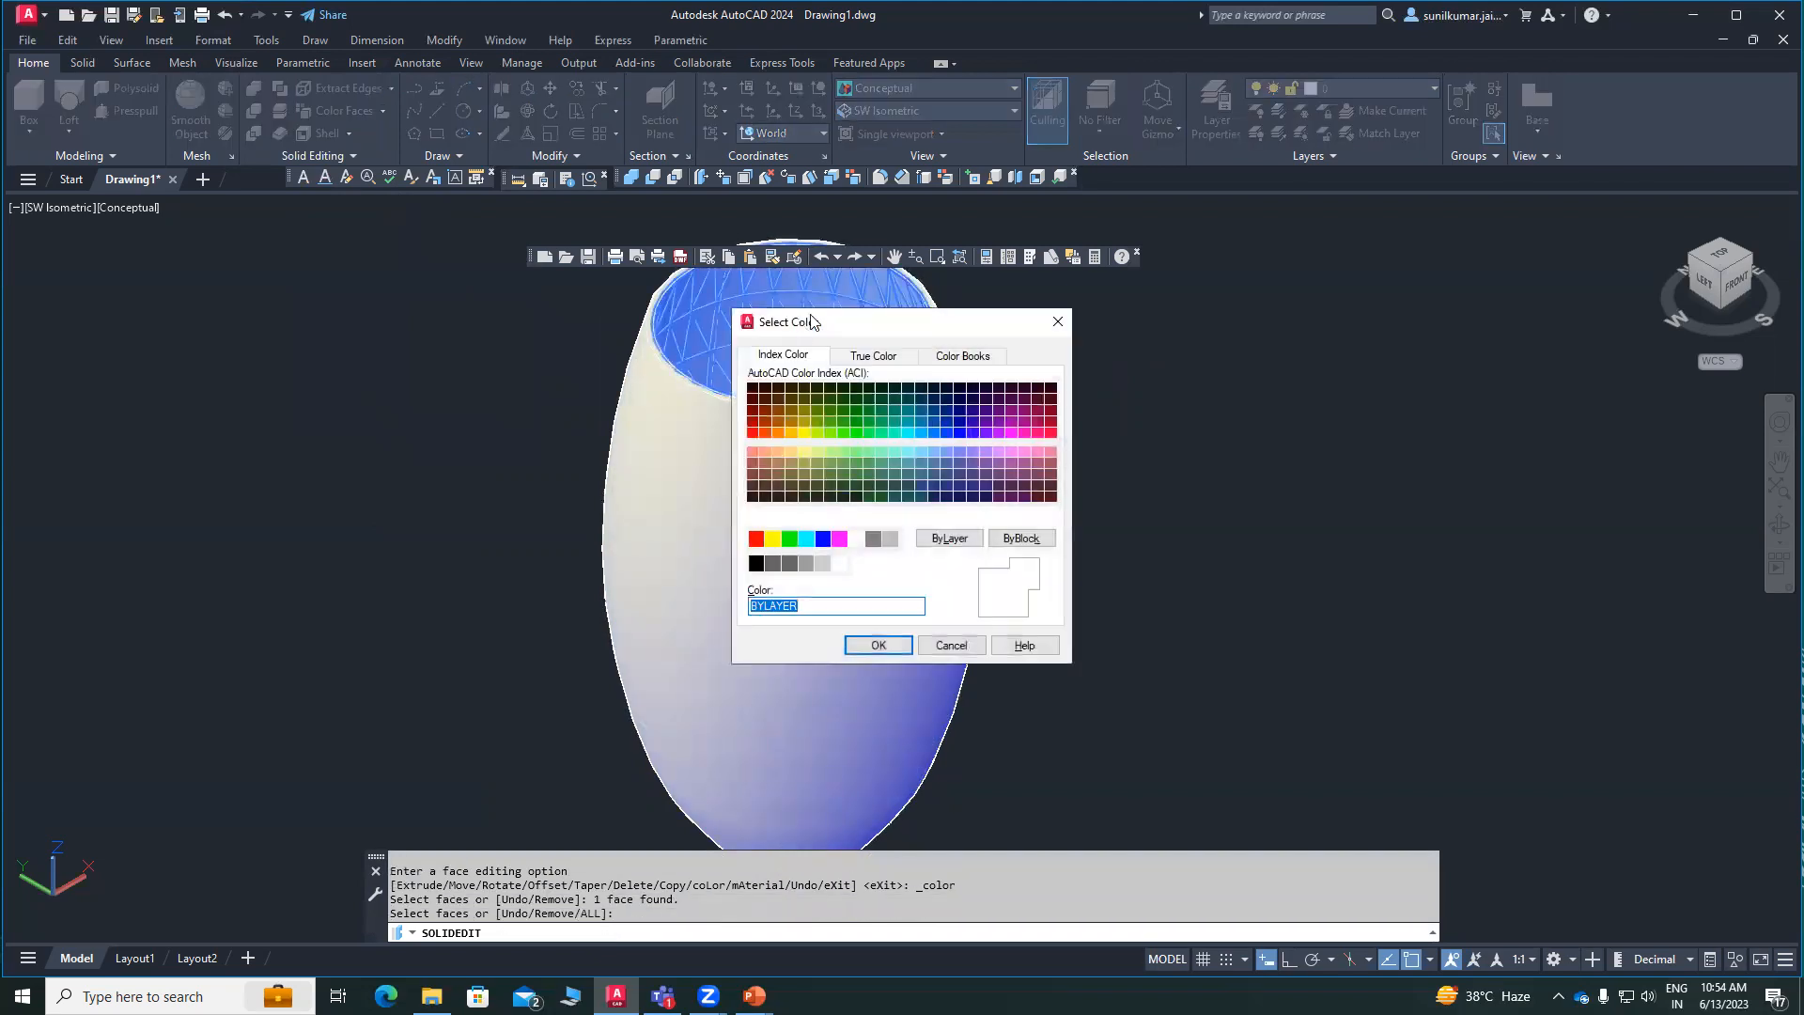
{"action": "left_click", "coordinate": [765, 431]}
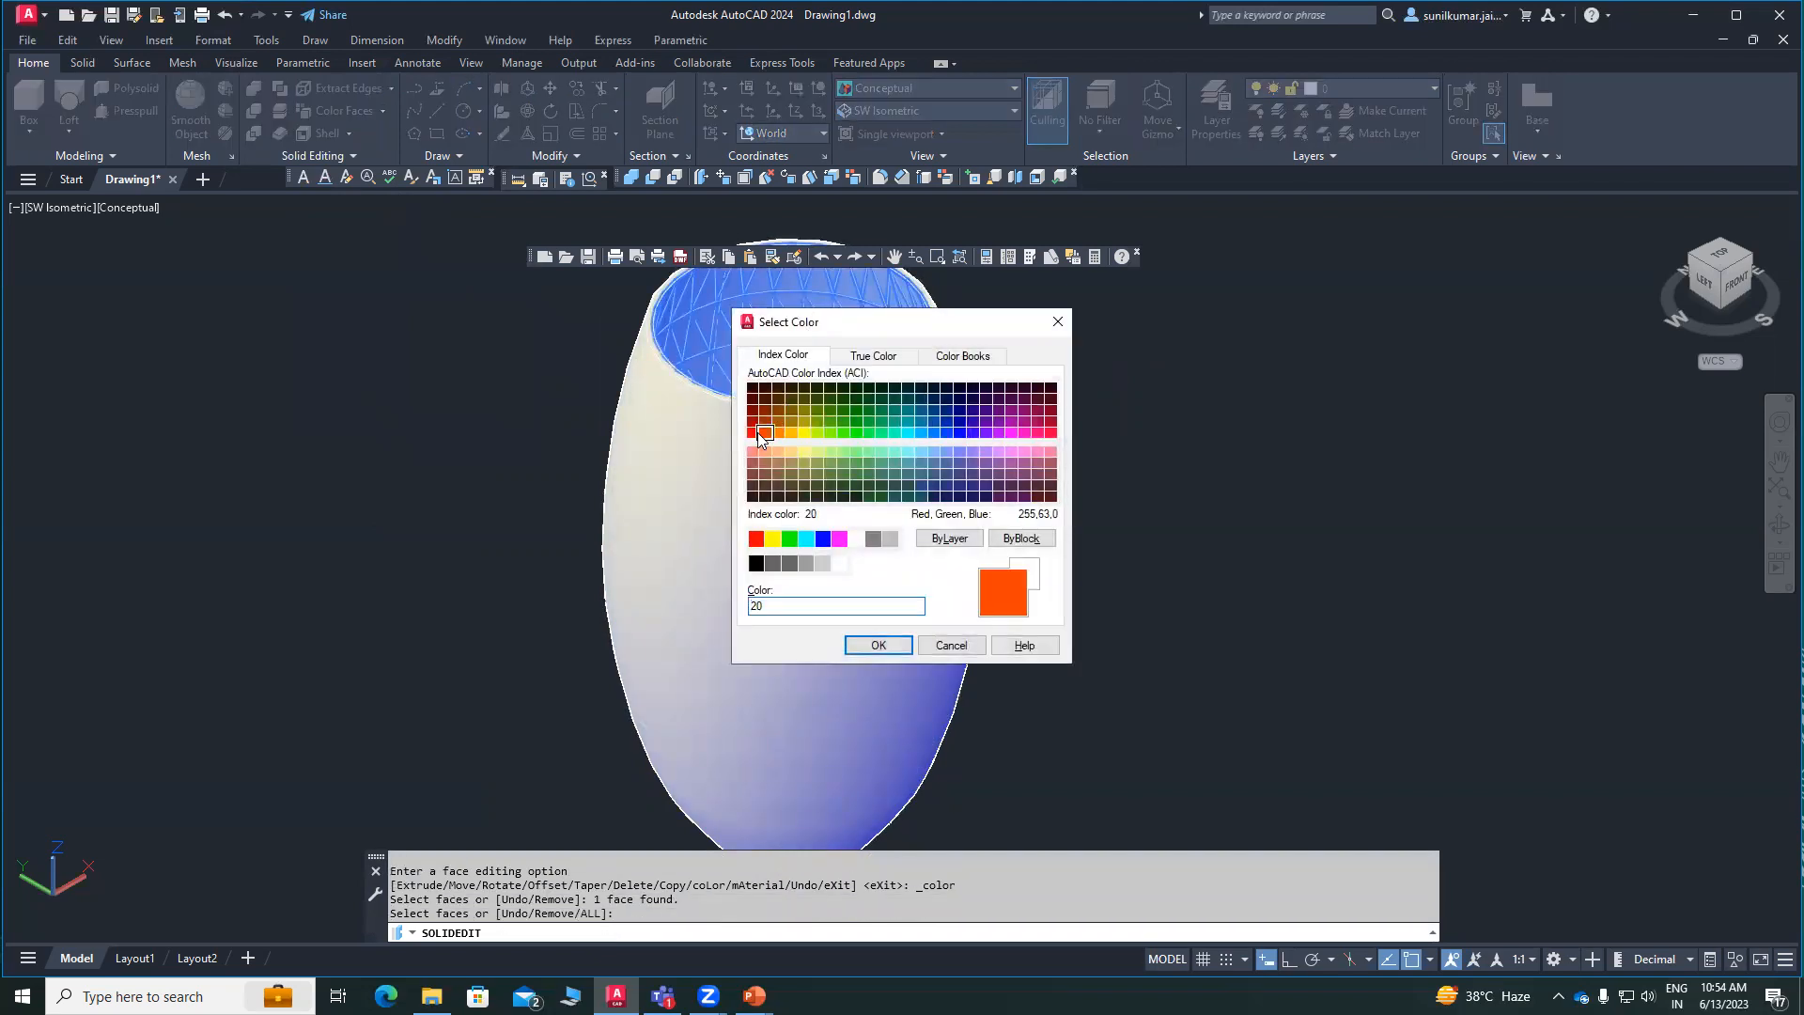
{"action": "left_click", "coordinate": [878, 646]}
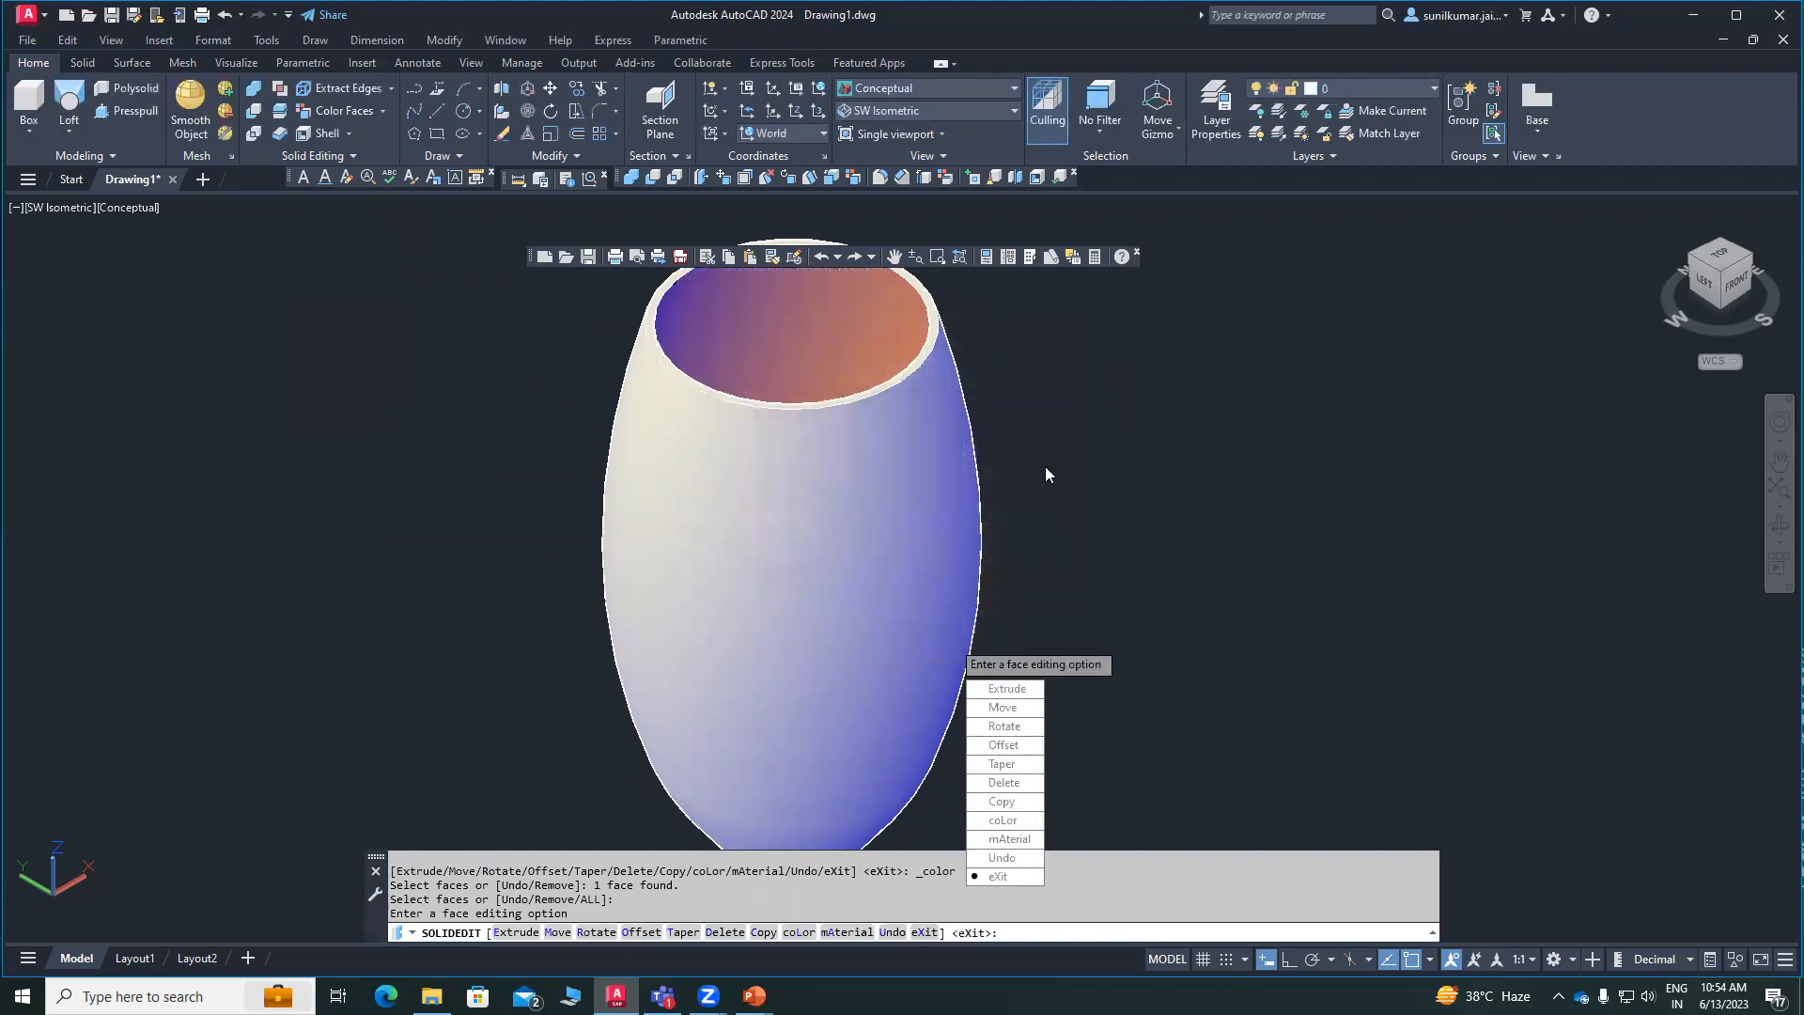
{"action": "left_click", "coordinate": [1095, 703]}
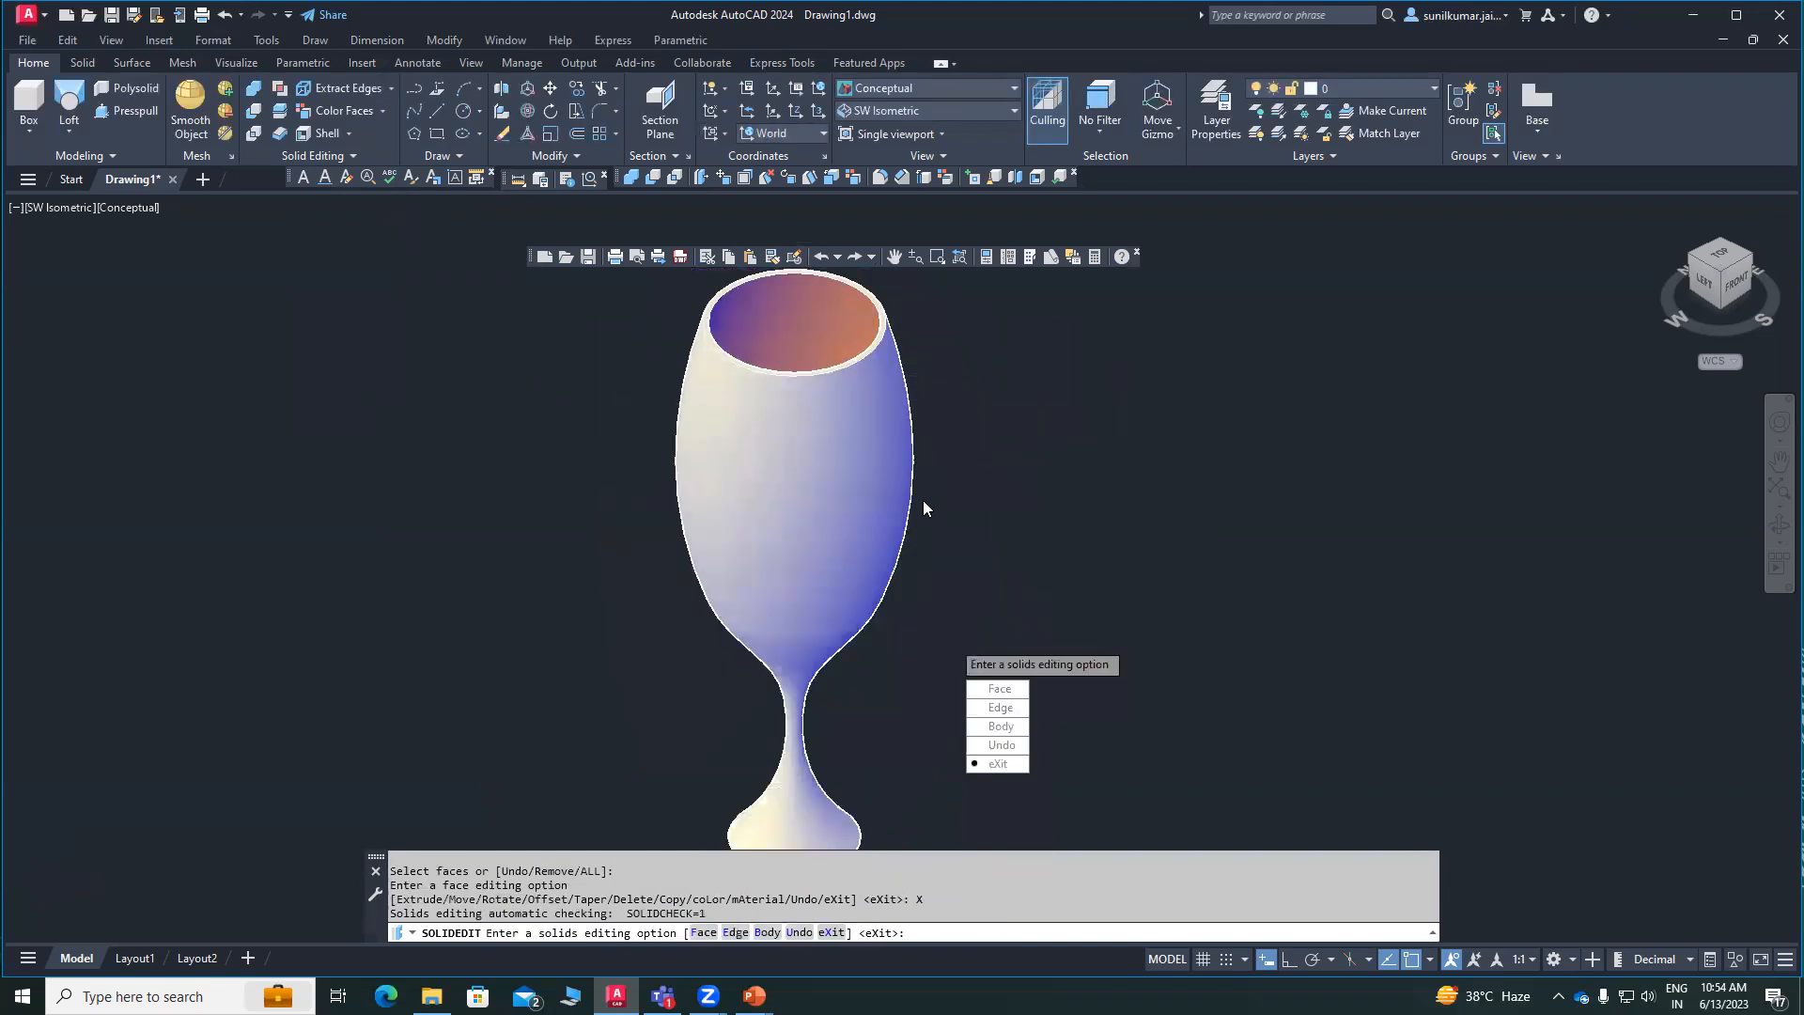
{"action": "left_click", "coordinate": [997, 779]}
- Change the visual style of the glass to Realistic
{"action": "scroll", "coordinate": [1059, 383], "scroll_direction": "down", "scroll_amount": 1}
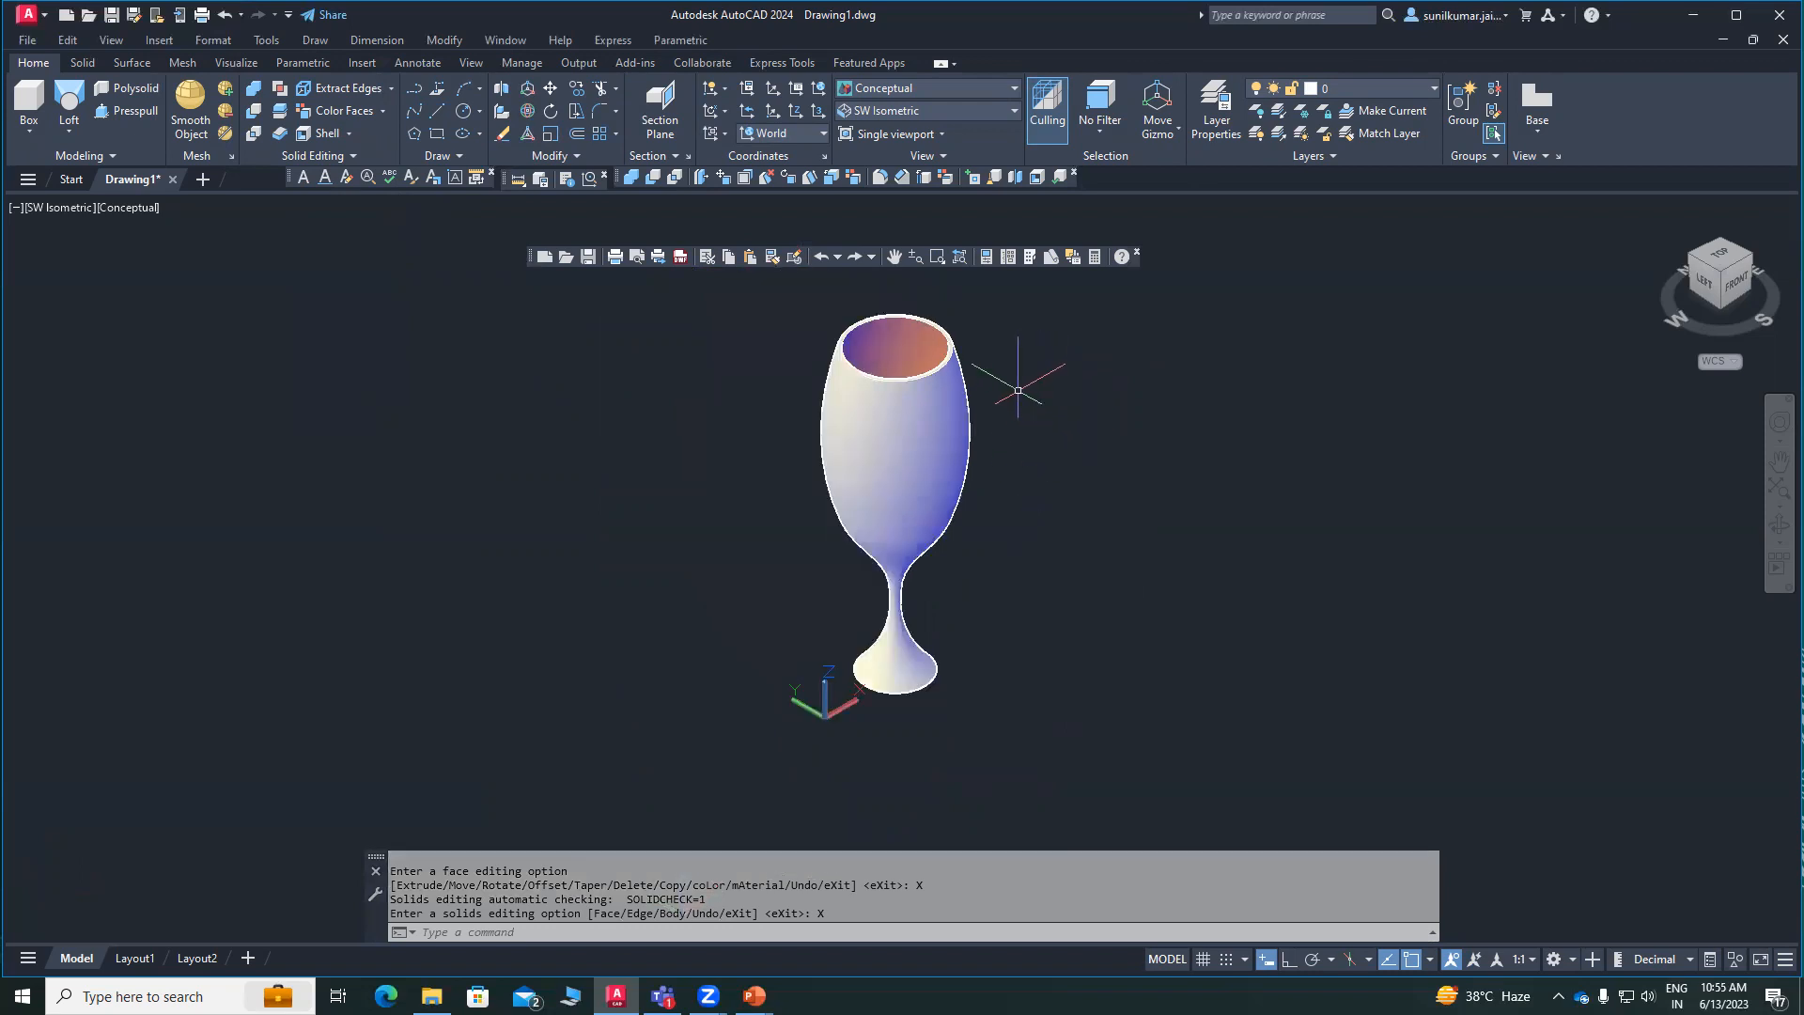
{"action": "middle_click_drag", "start_coordinate": [1027, 362], "coordinate": [962, 485], "text": "shift"}
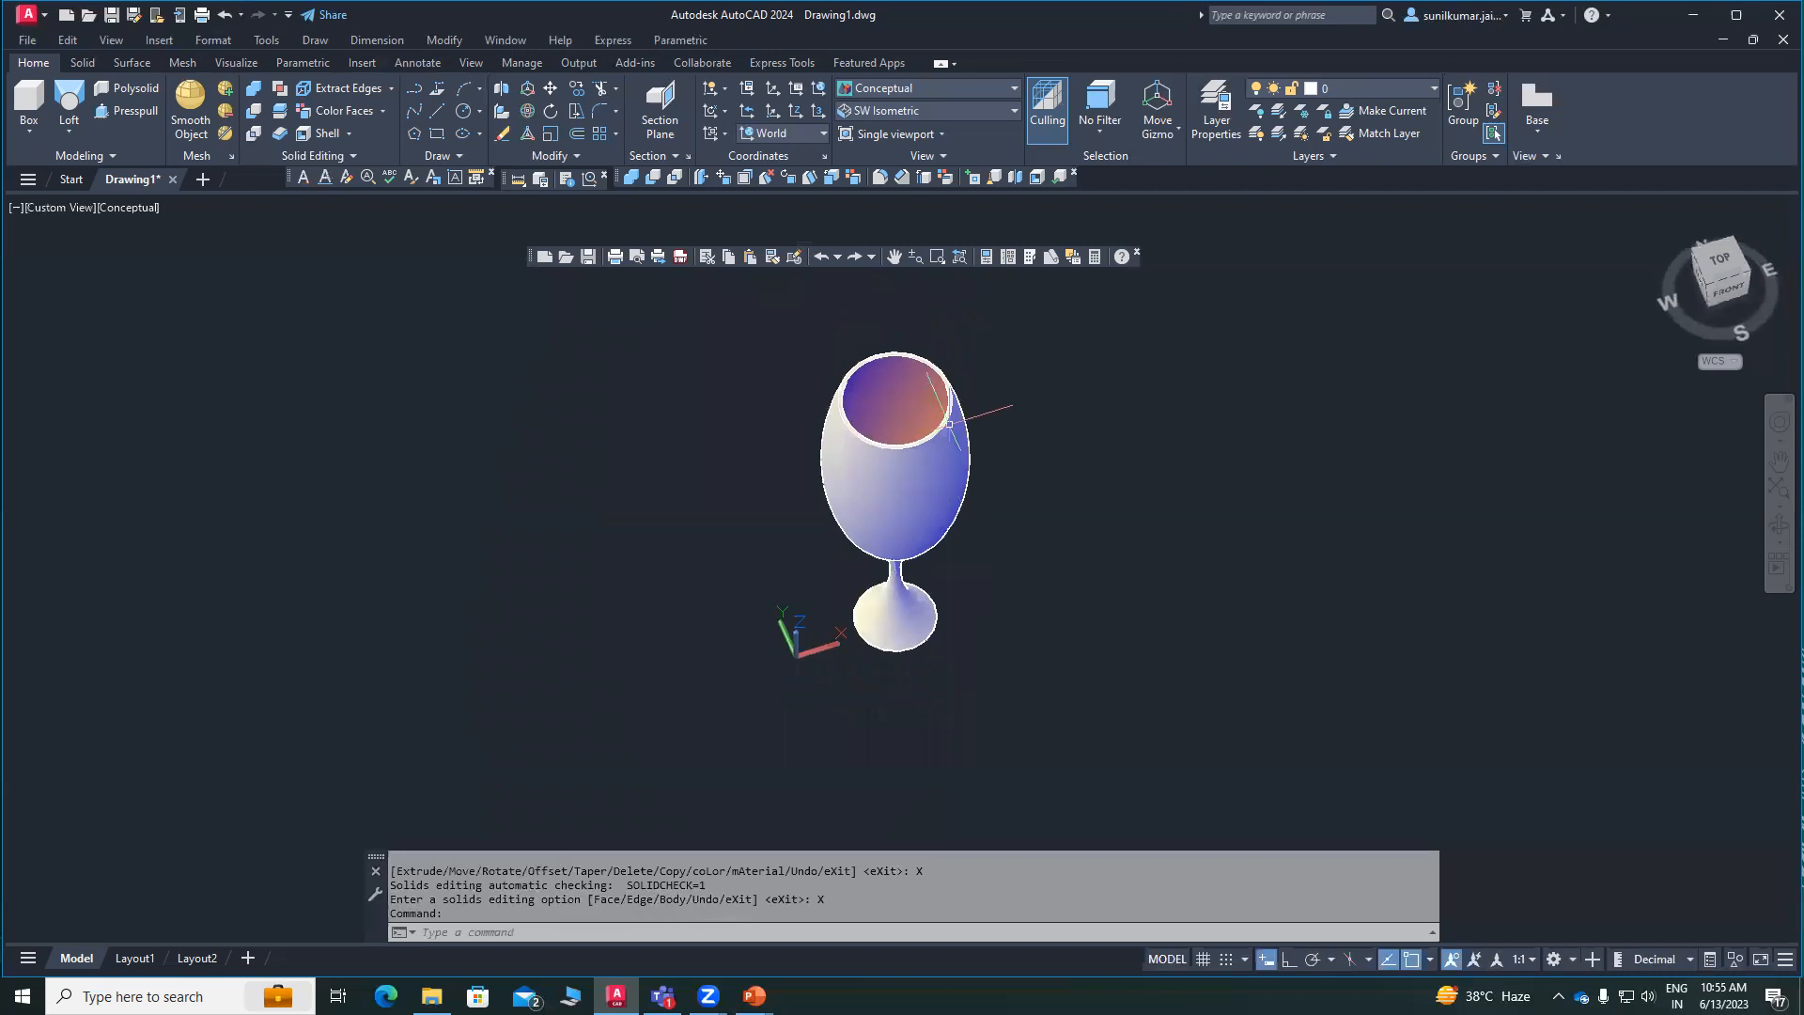
{"action": "scroll", "coordinate": [941, 455], "scroll_direction": "up", "scroll_amount": 4}
{"action": "left_click", "coordinate": [966, 86]}
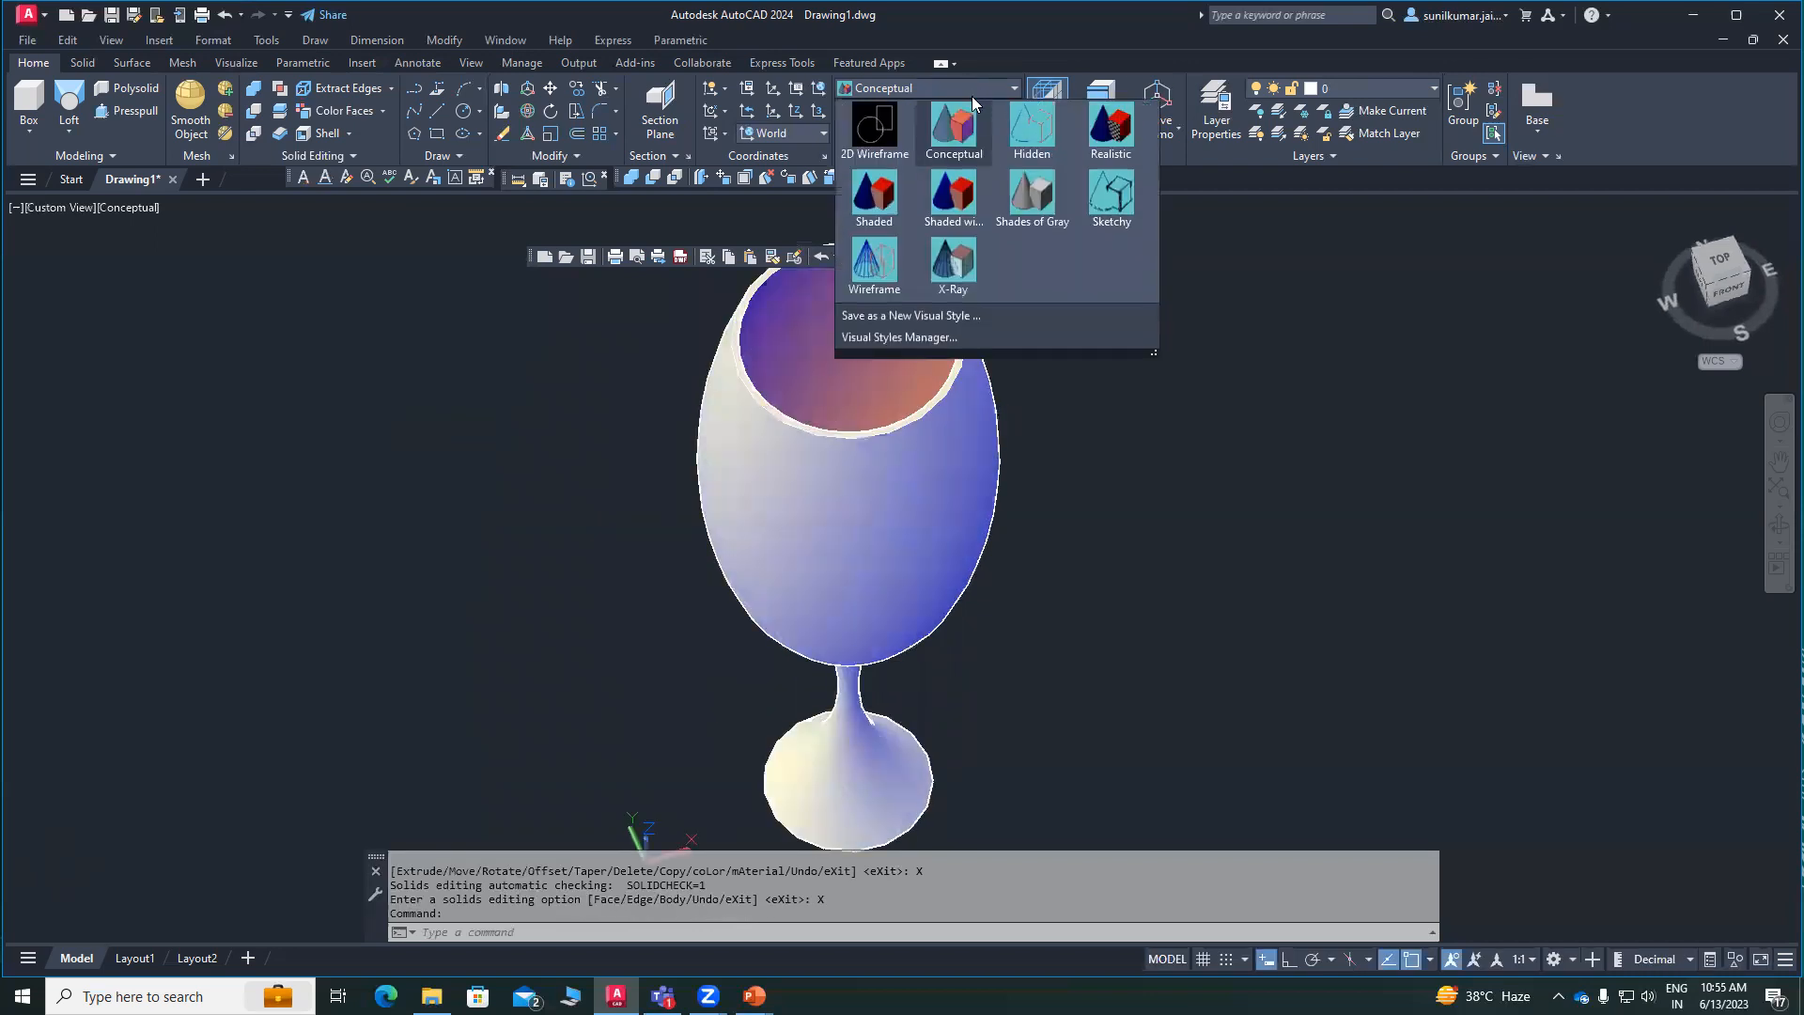
{"action": "left_click", "coordinate": [1111, 141]}
- Orbit around the finished glass to examine its shape and colored interior from several sides
{"action": "middle_click_drag", "start_coordinate": [1088, 481], "coordinate": [944, 375], "text": "shift"}
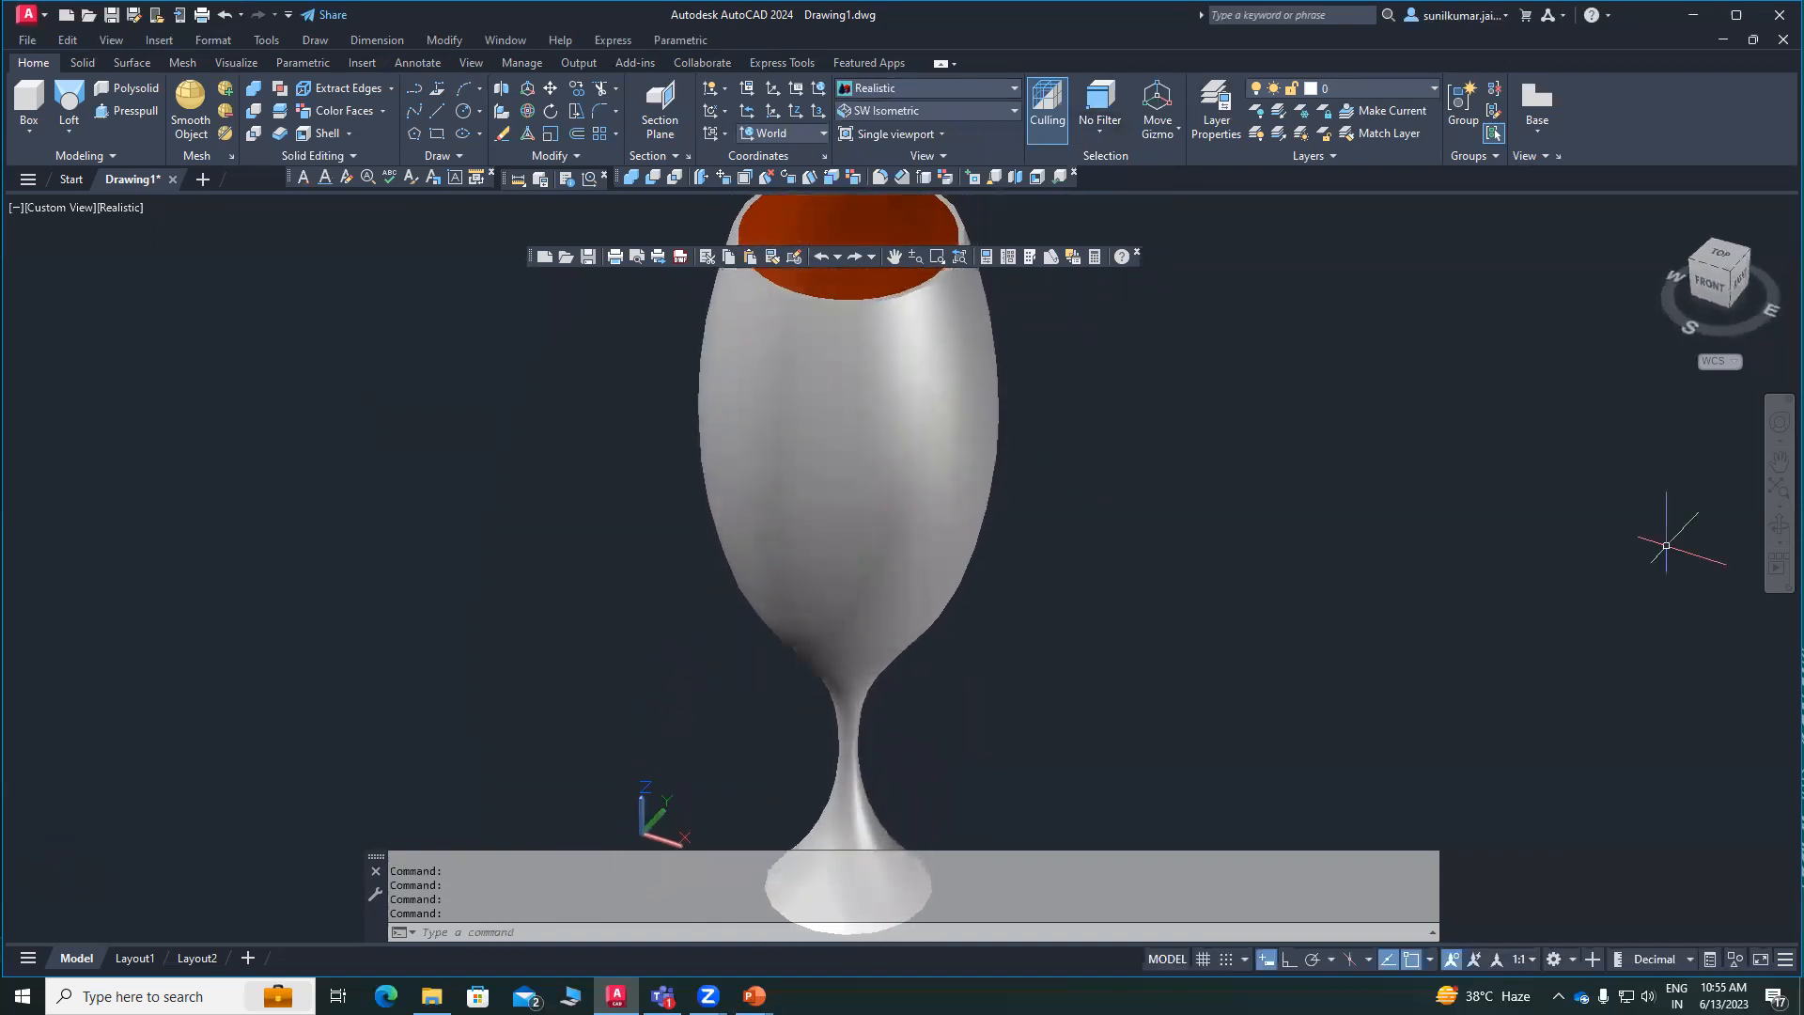
{"action": "left_click", "coordinate": [1777, 529]}
{"action": "left_click_drag", "start_coordinate": [903, 444], "coordinate": [943, 498]}
{"action": "middle_click_drag", "start_coordinate": [971, 483], "coordinate": [827, 444]}
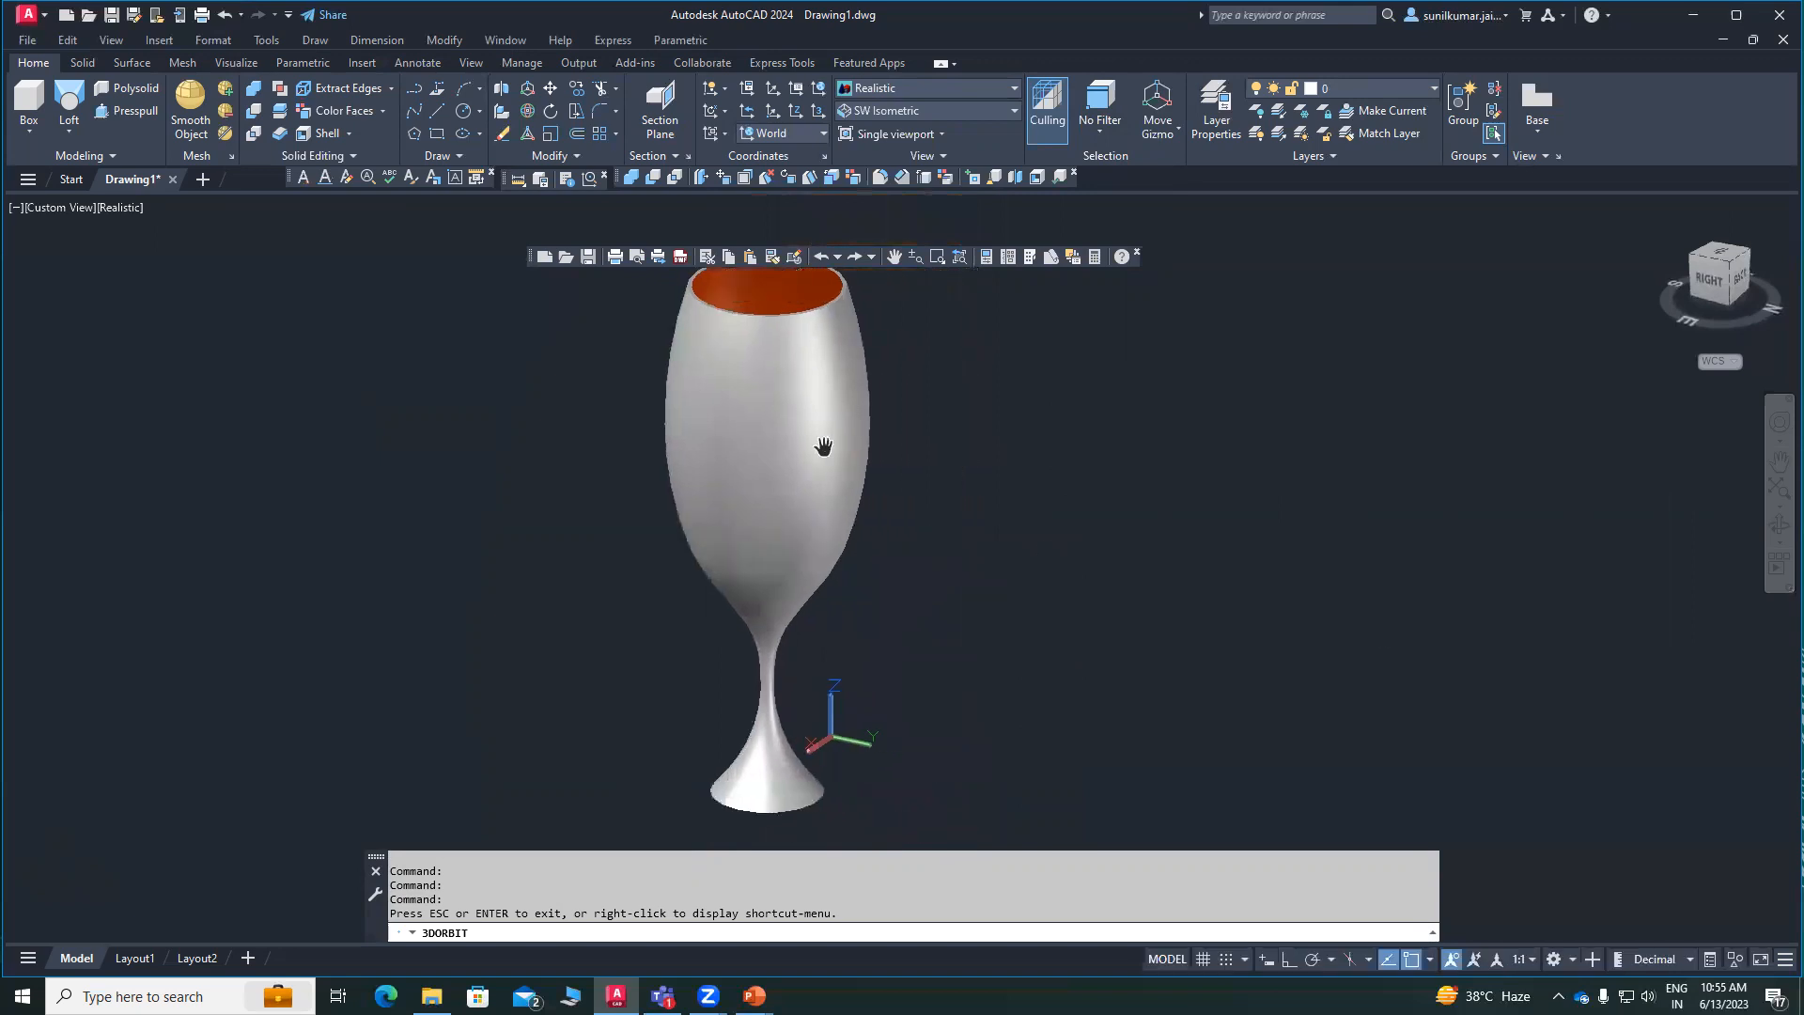